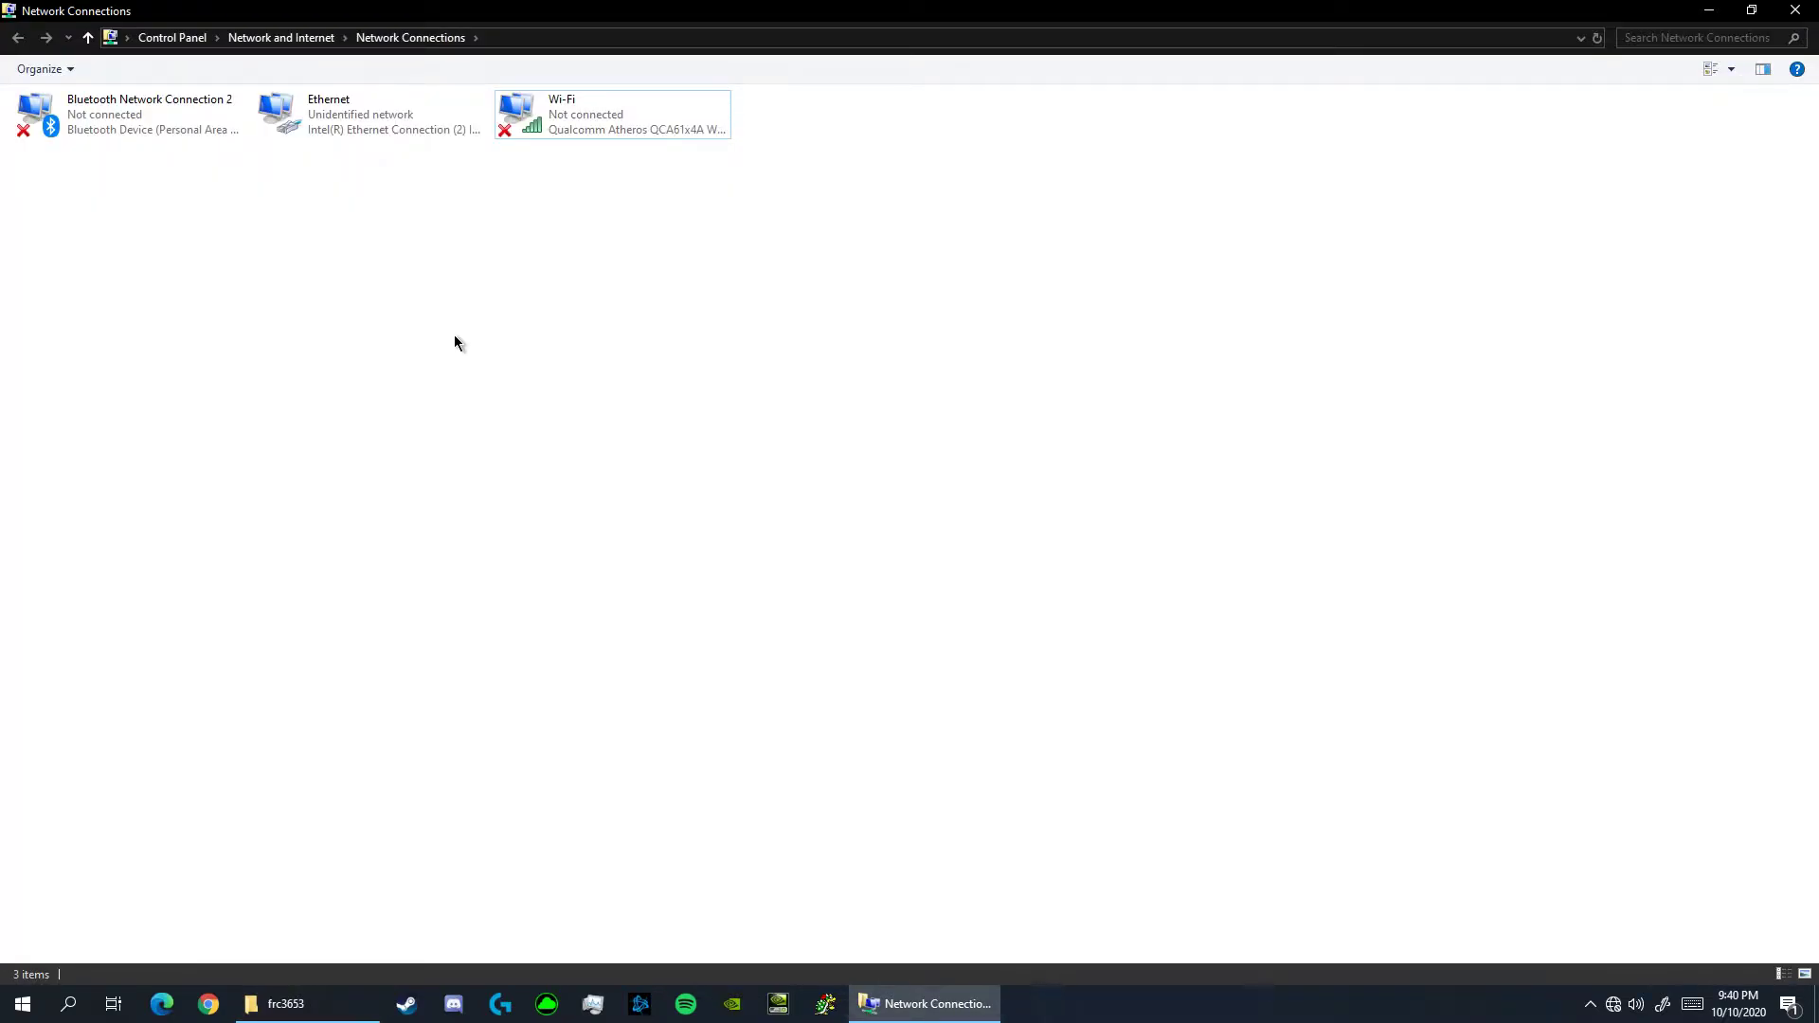
Step: Disable Bluetooth Network Connection 2 and the Wi-Fi connection in Network Connections
left_click(159, 128)
right_click(157, 125)
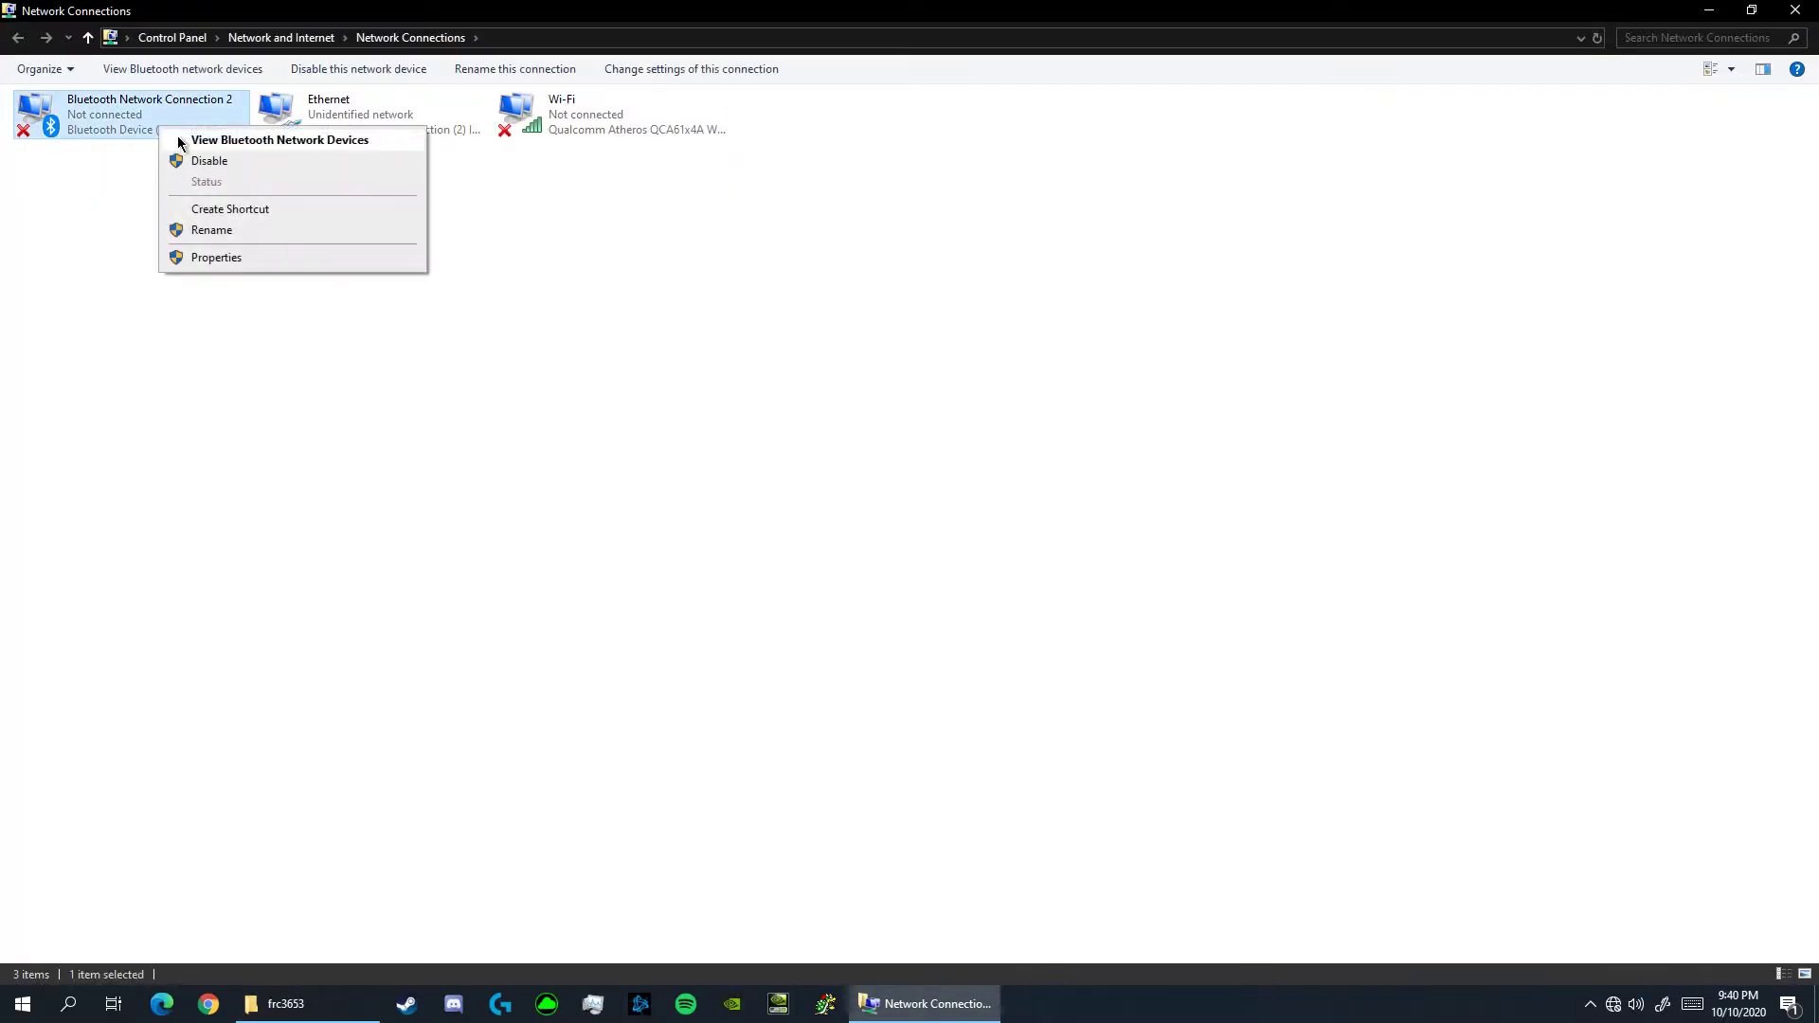
left_click(194, 160)
right_click(578, 131)
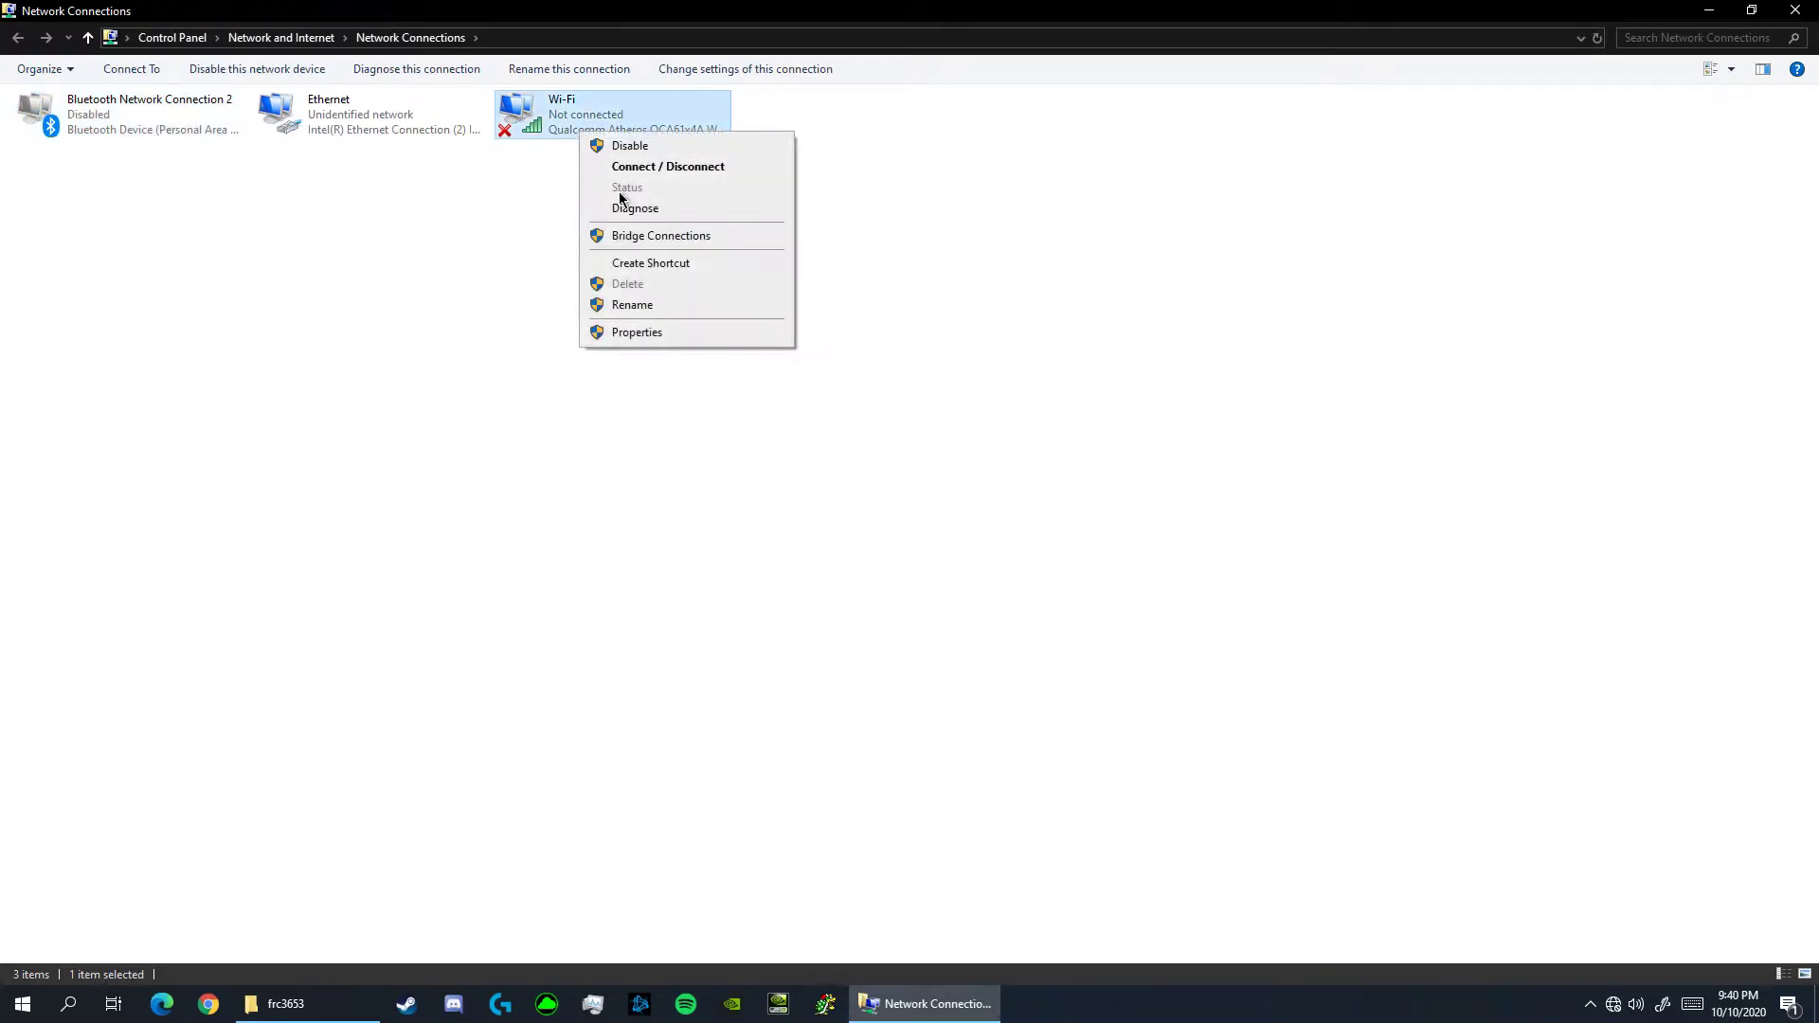
left_click(622, 146)
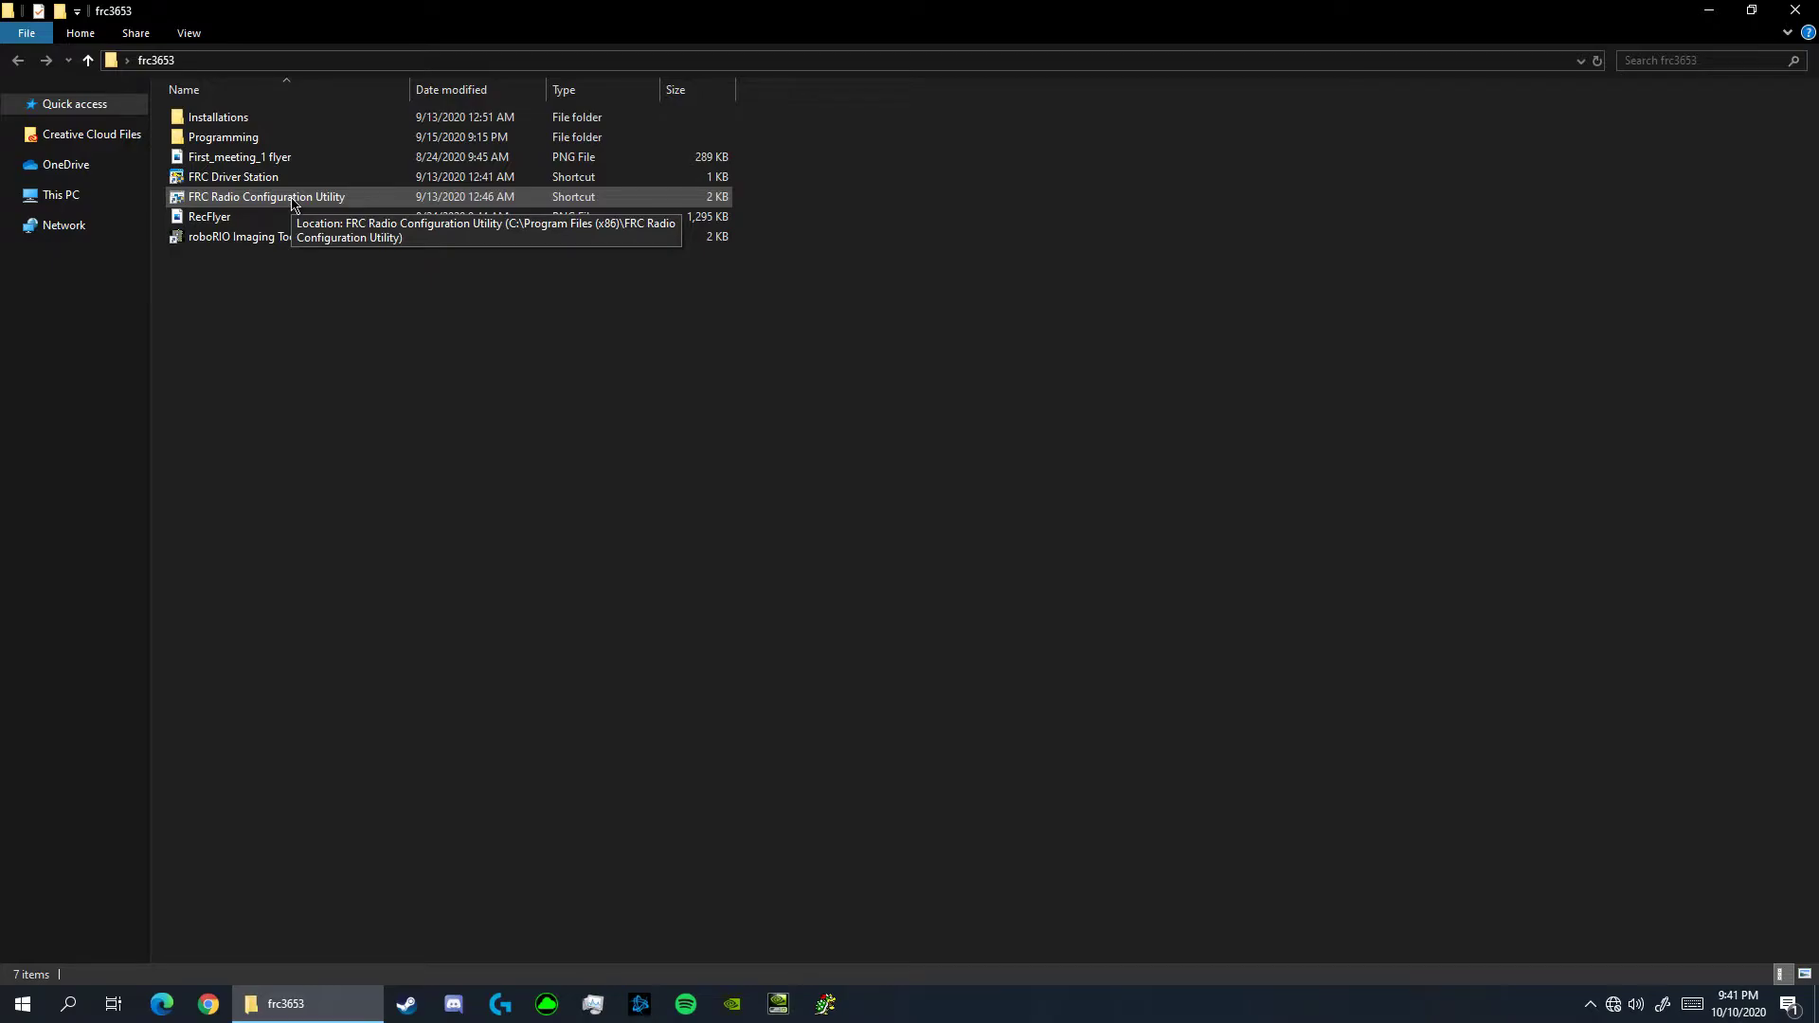
Step: Launch the FRC Radio Configuration Utility as administrator and choose Ethernet as its network interface
double_click(292, 198)
left_click(763, 652)
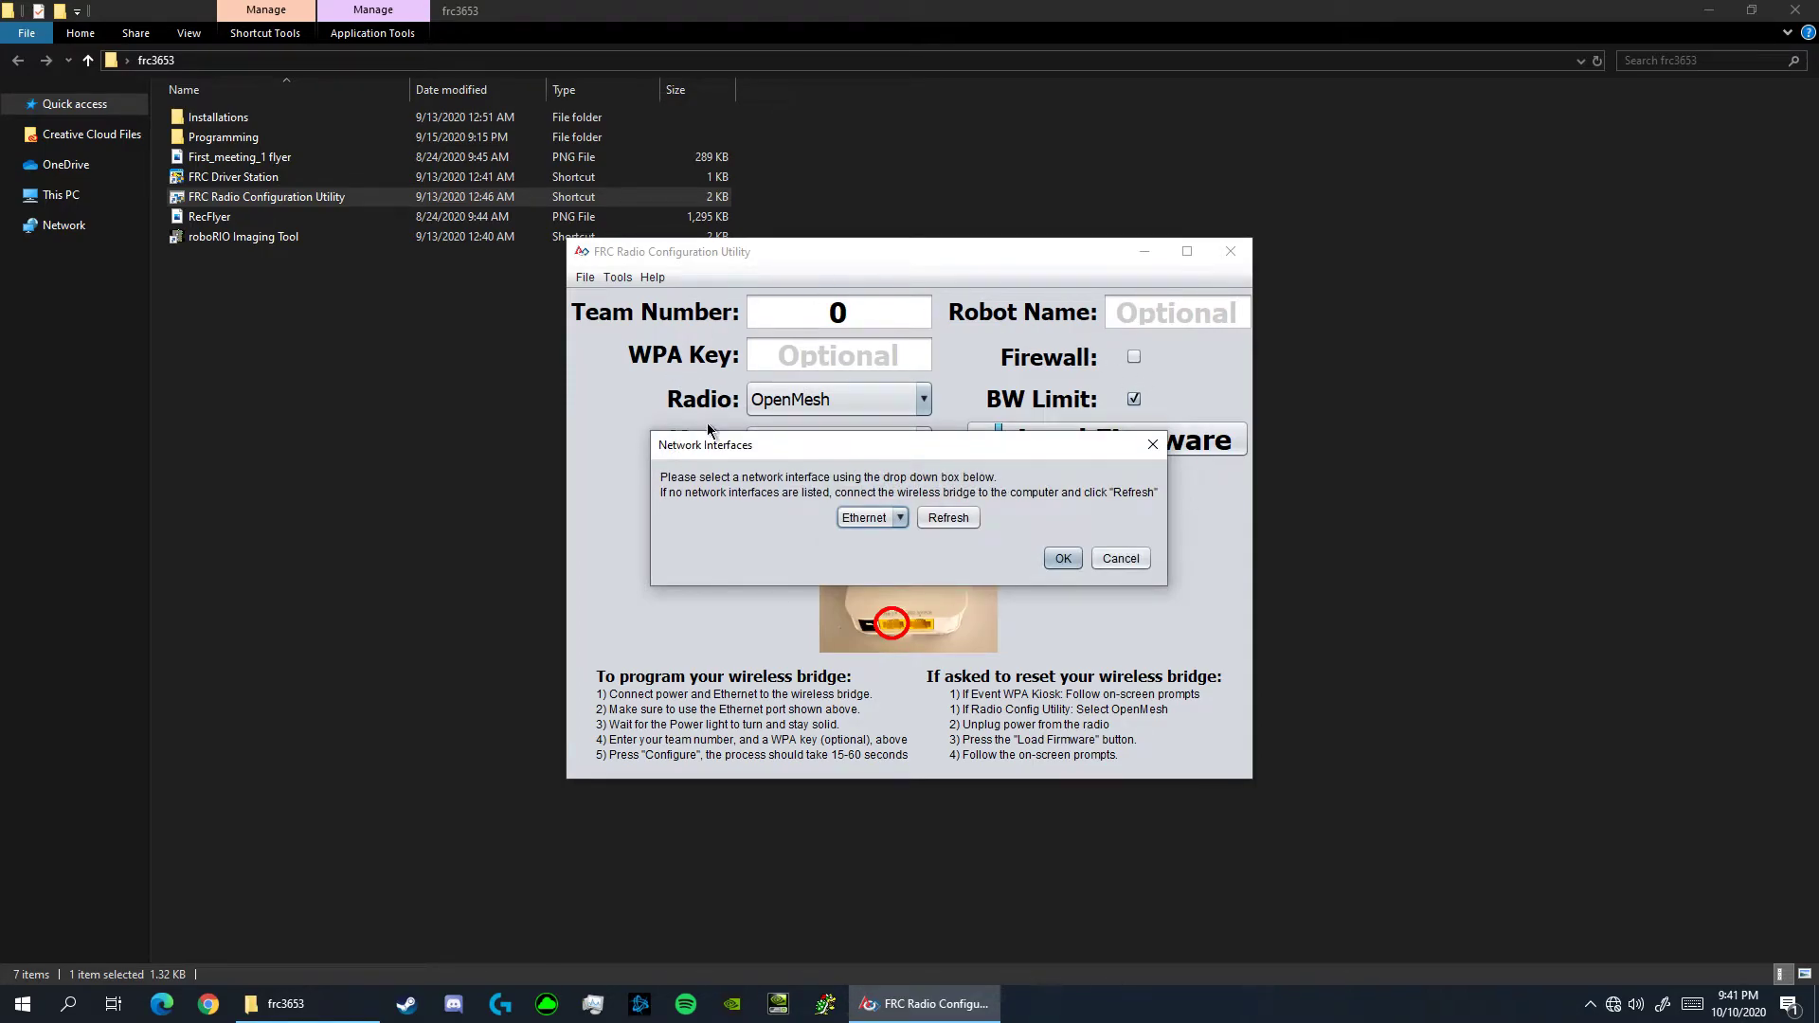
left_click(856, 527)
left_click(862, 539)
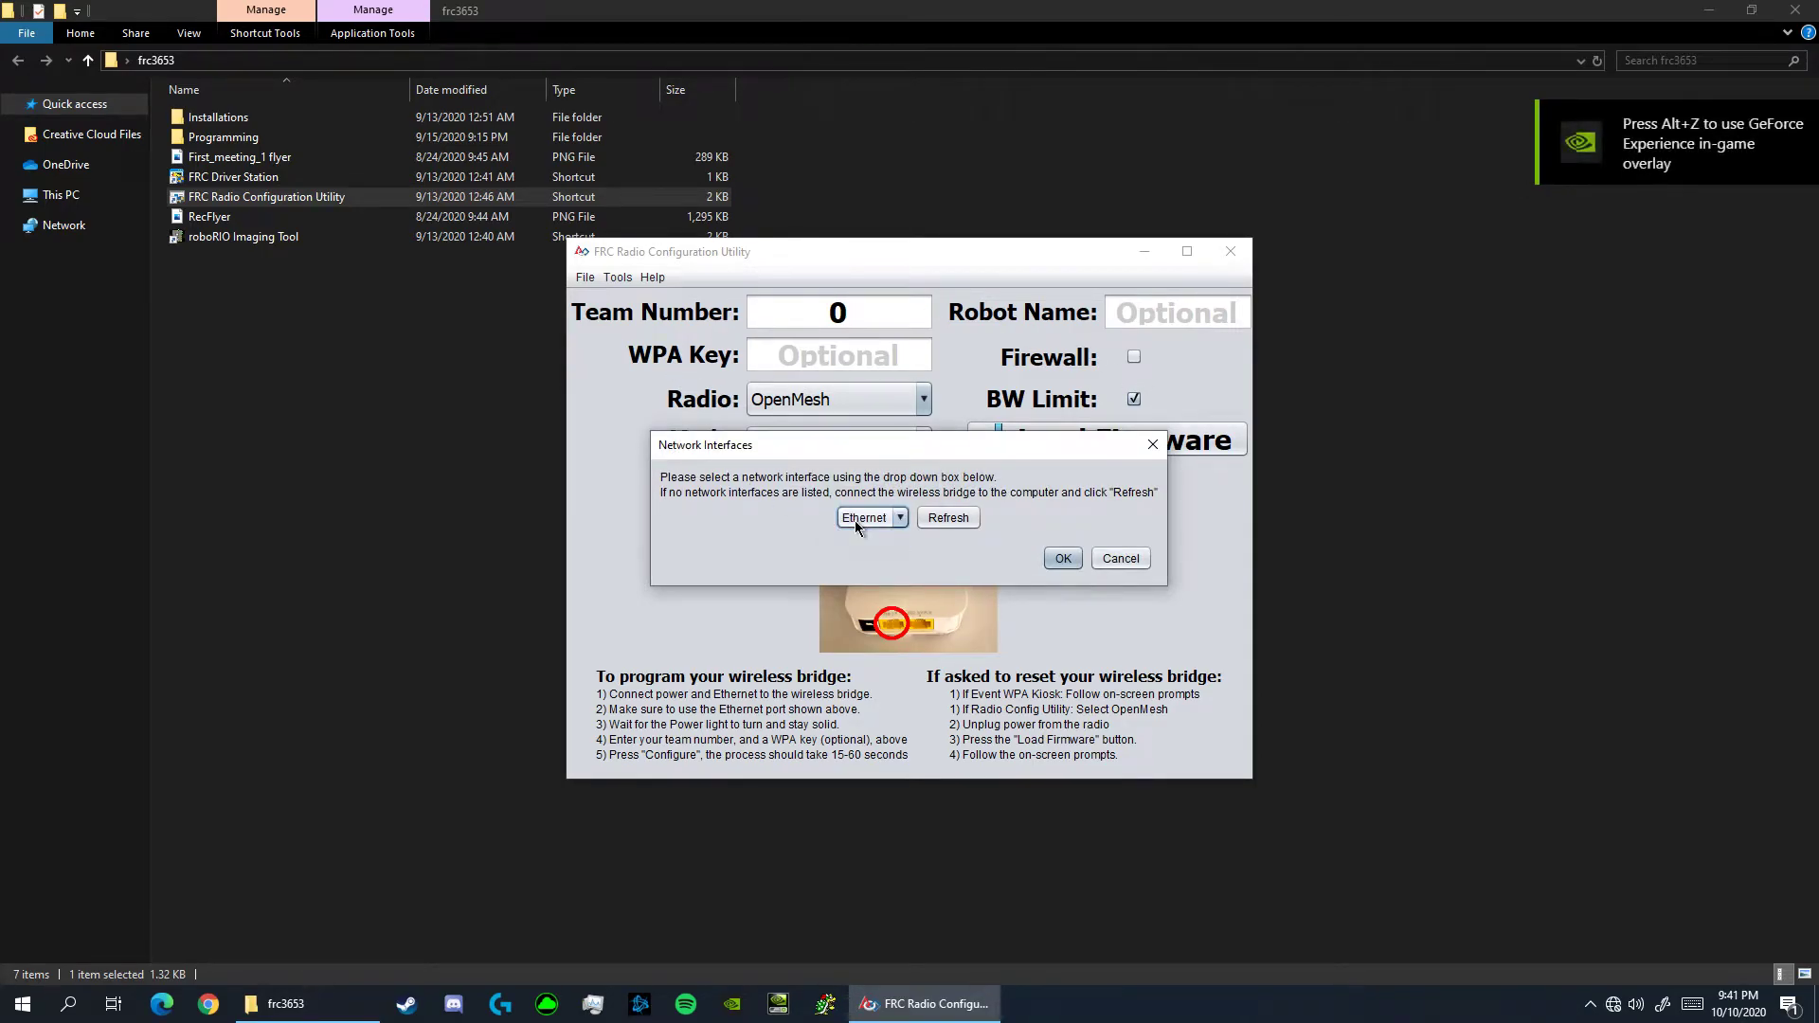
left_click(1061, 559)
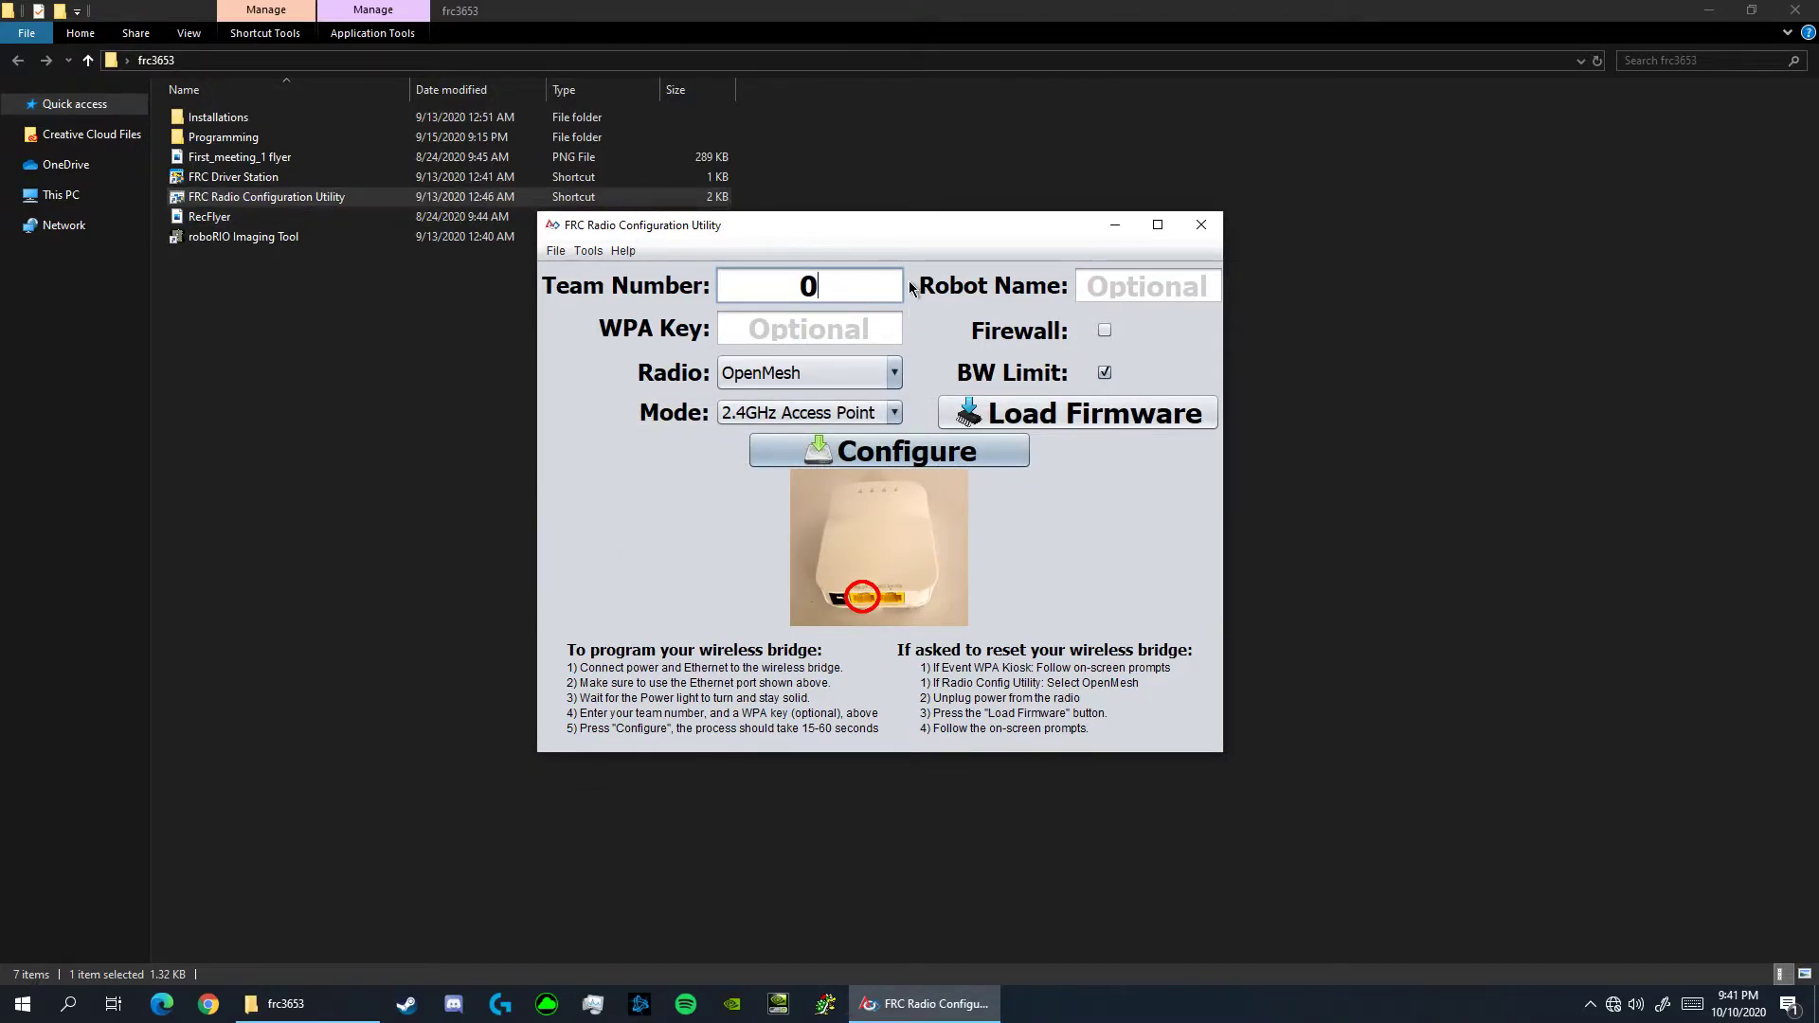
Step: Enter team number 3653, robot name 'botcats', and the radio's WPA key
left_click_drag(881, 284, 750, 286)
type("3653")
left_click(1118, 296)
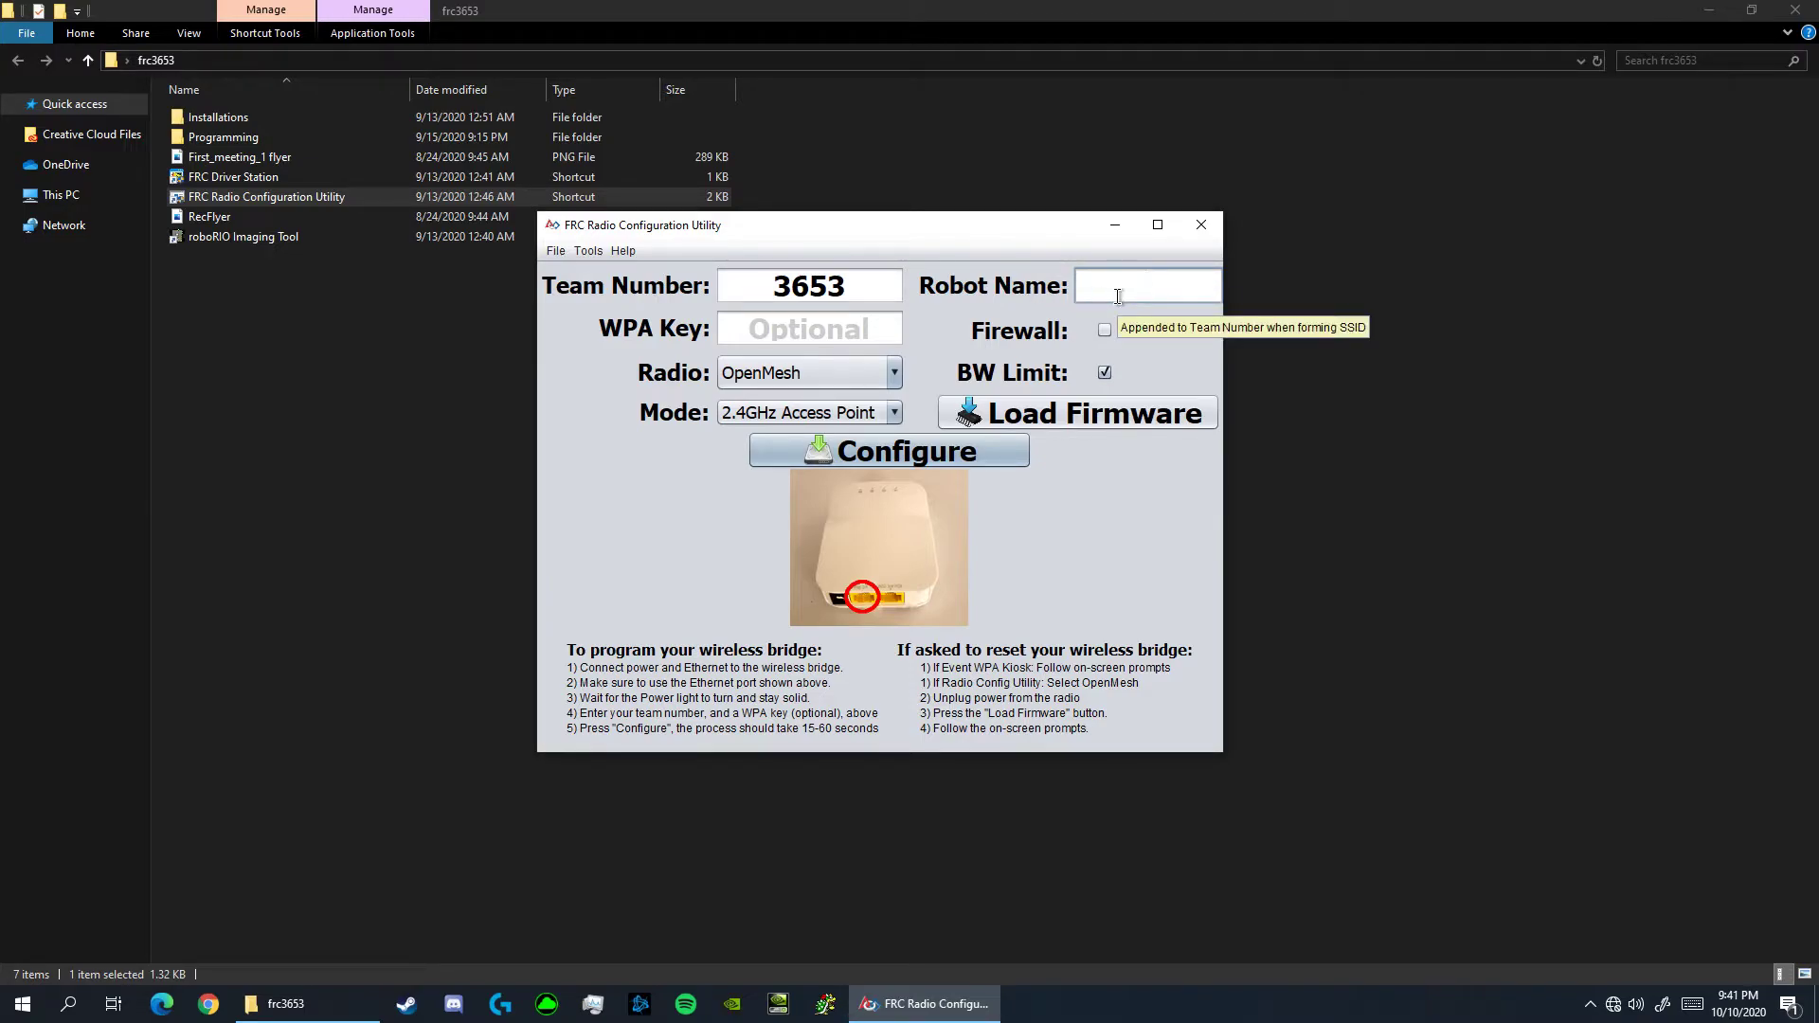
type("botcats")
key("Tab")
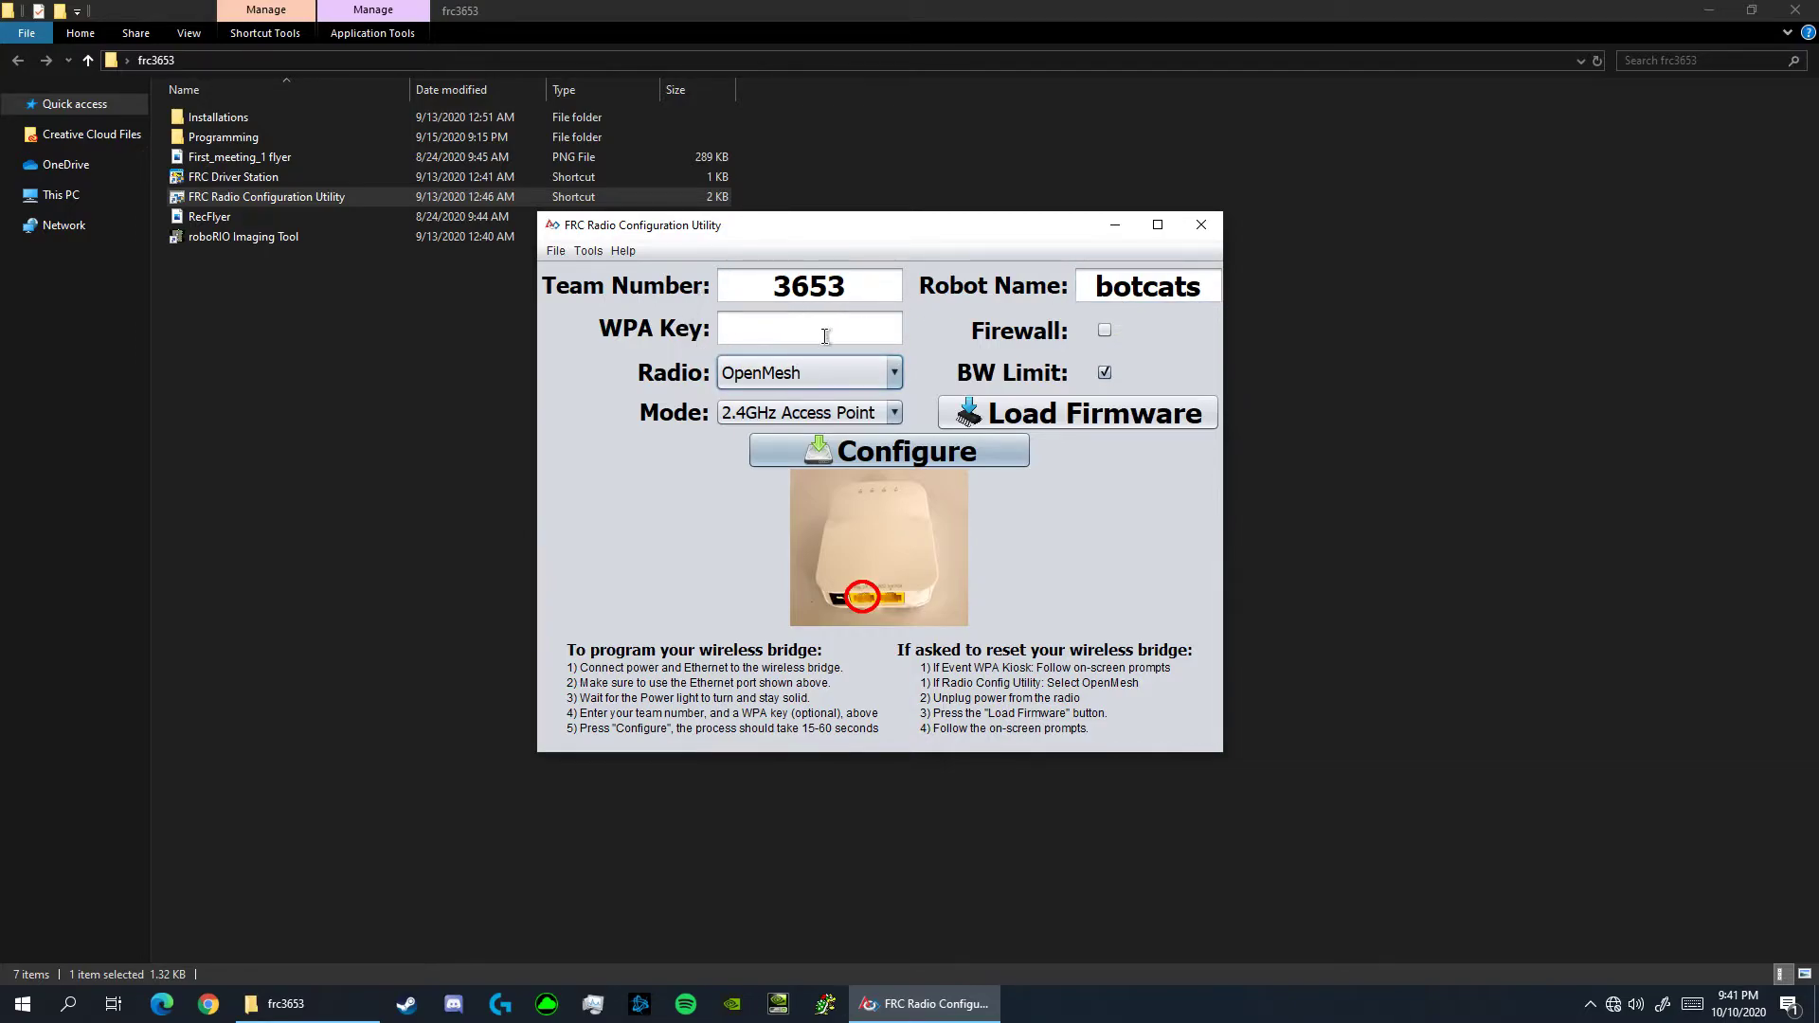
left_click(821, 331)
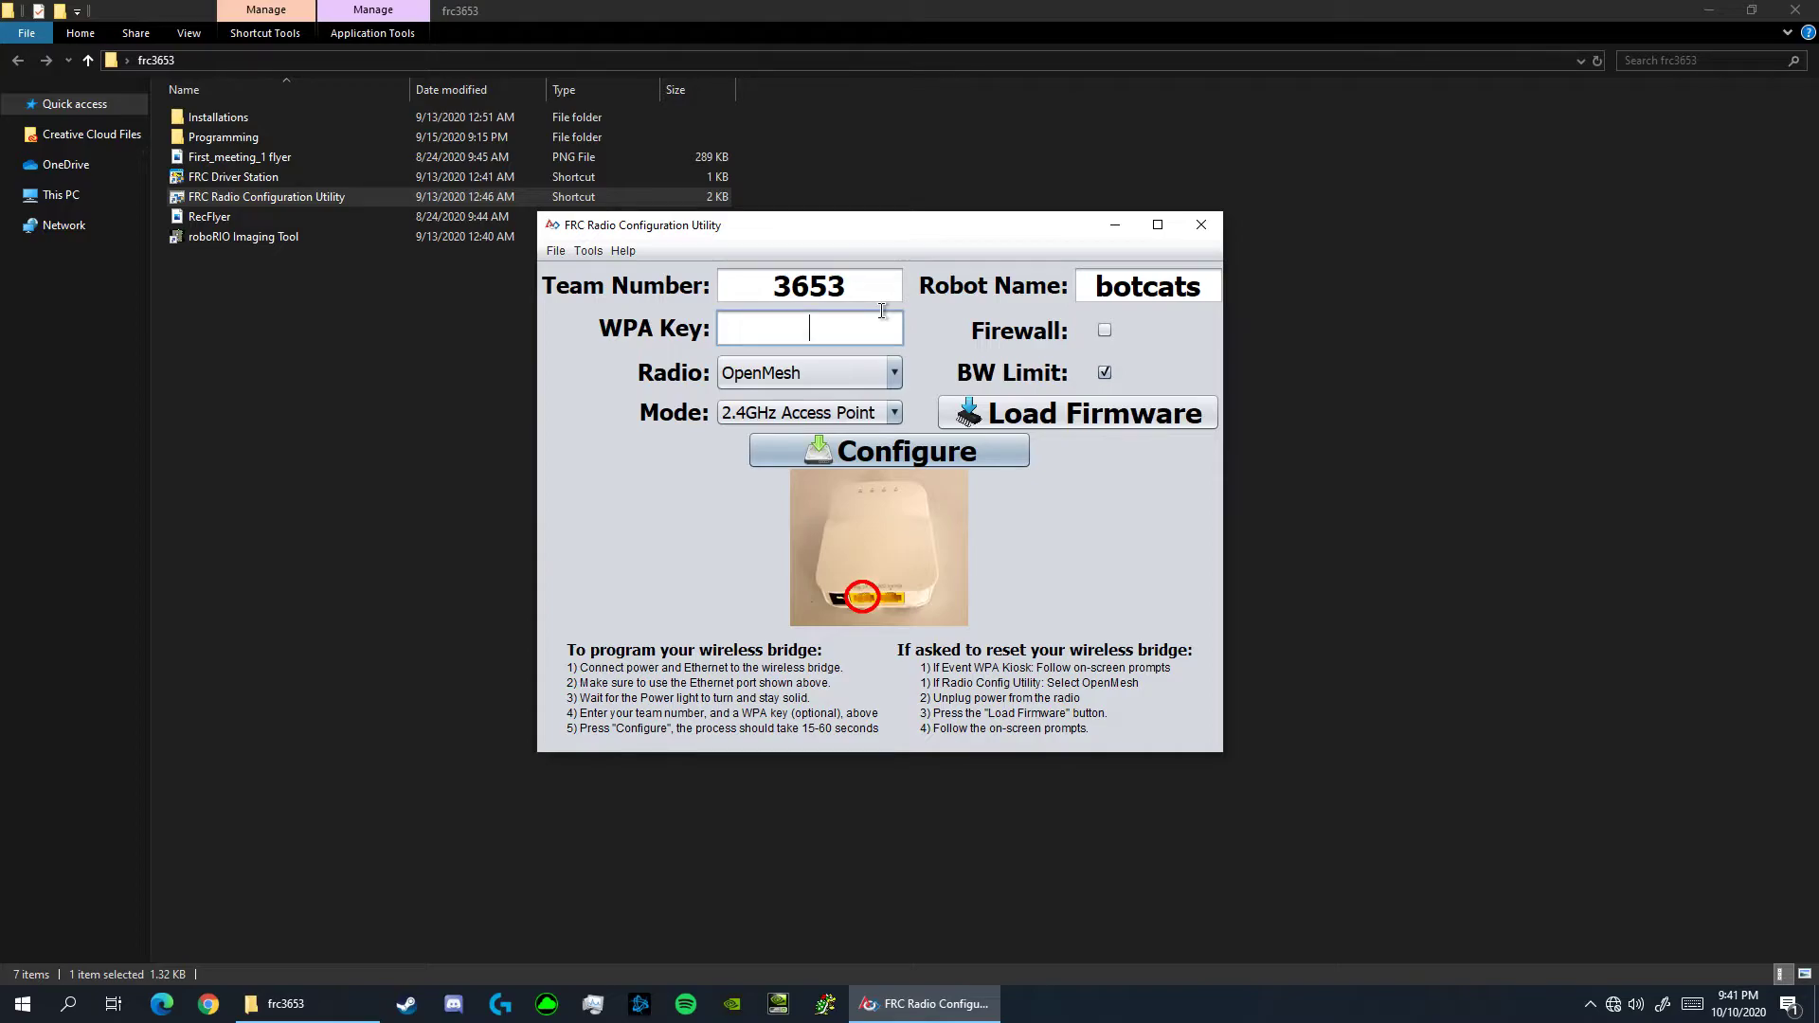
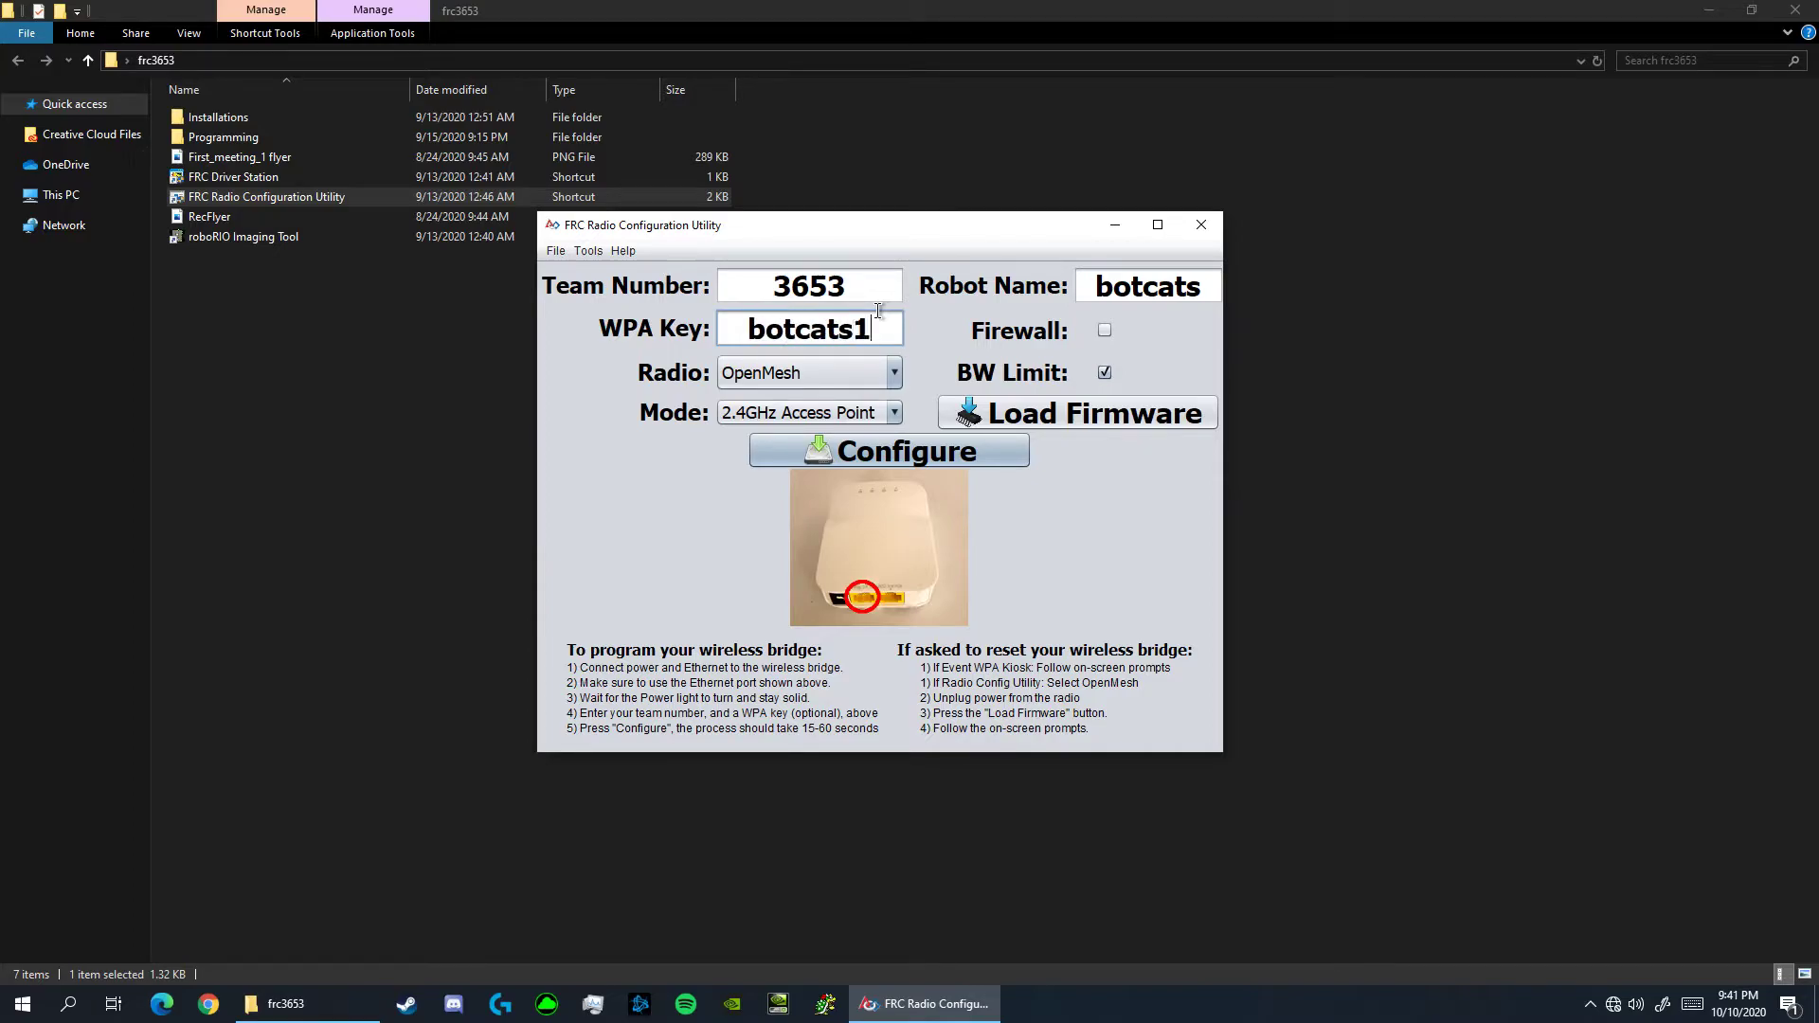
key("Tab")
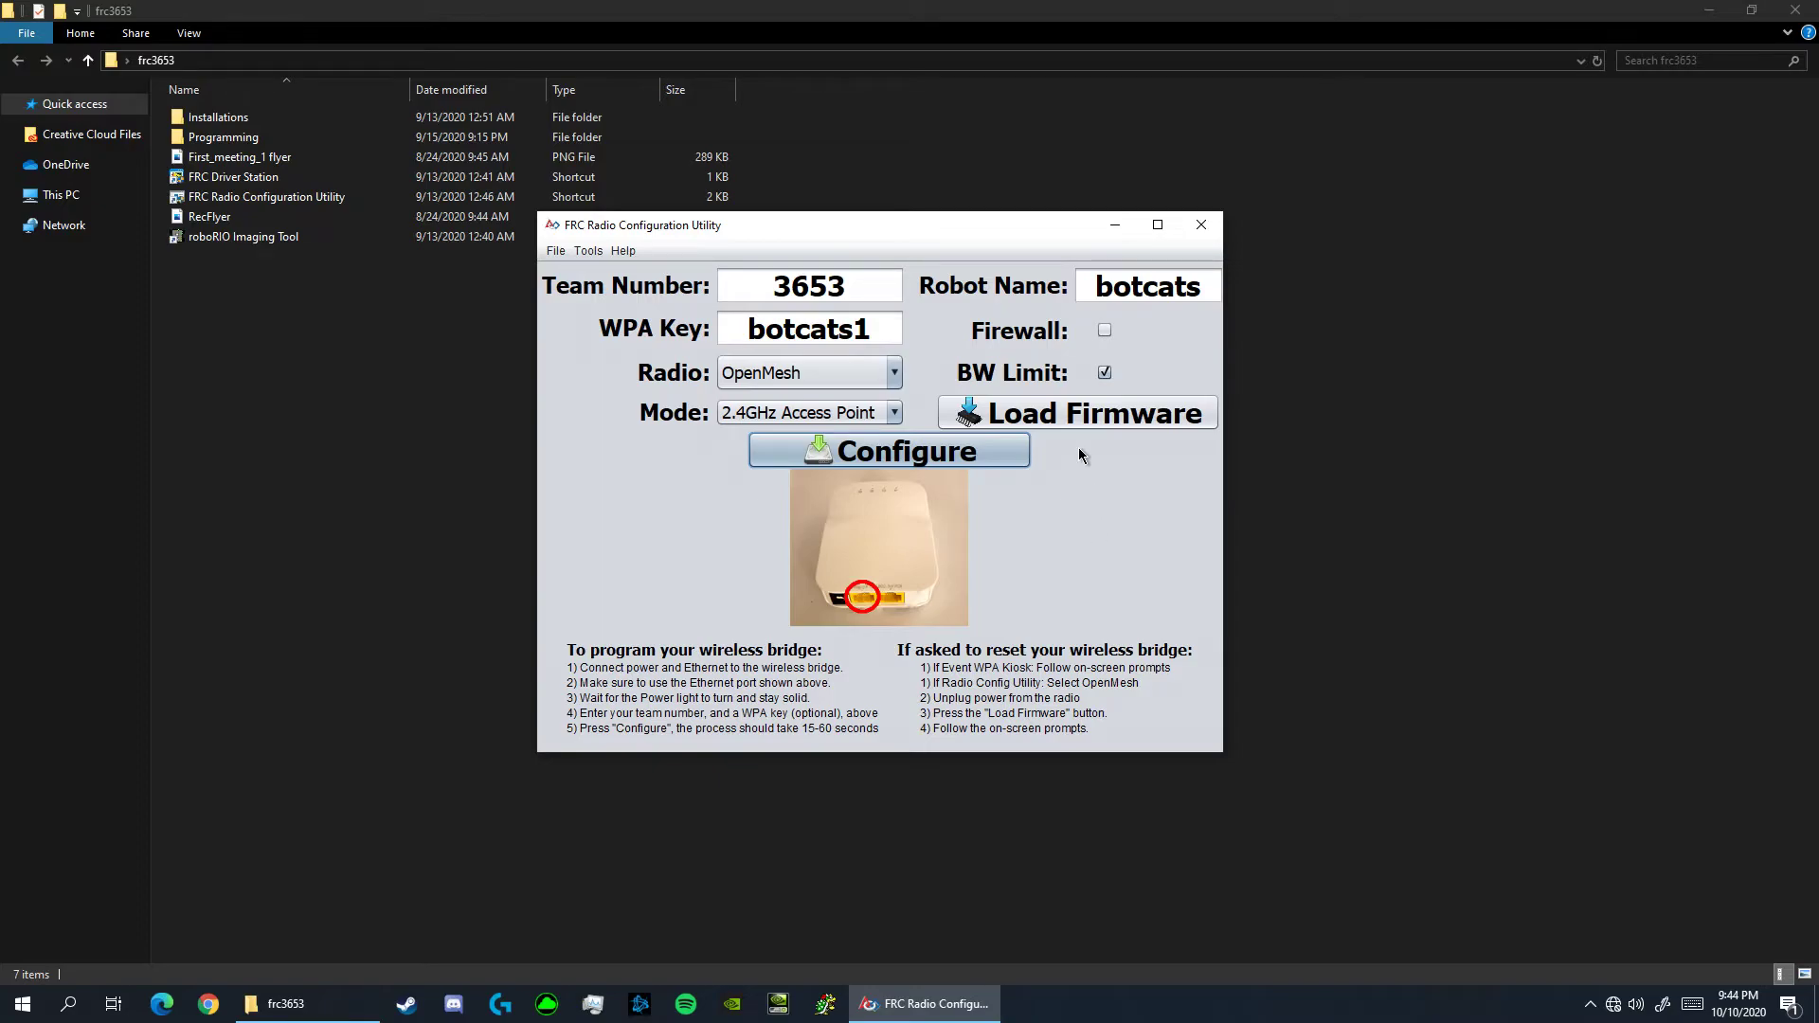
left_click(1014, 414)
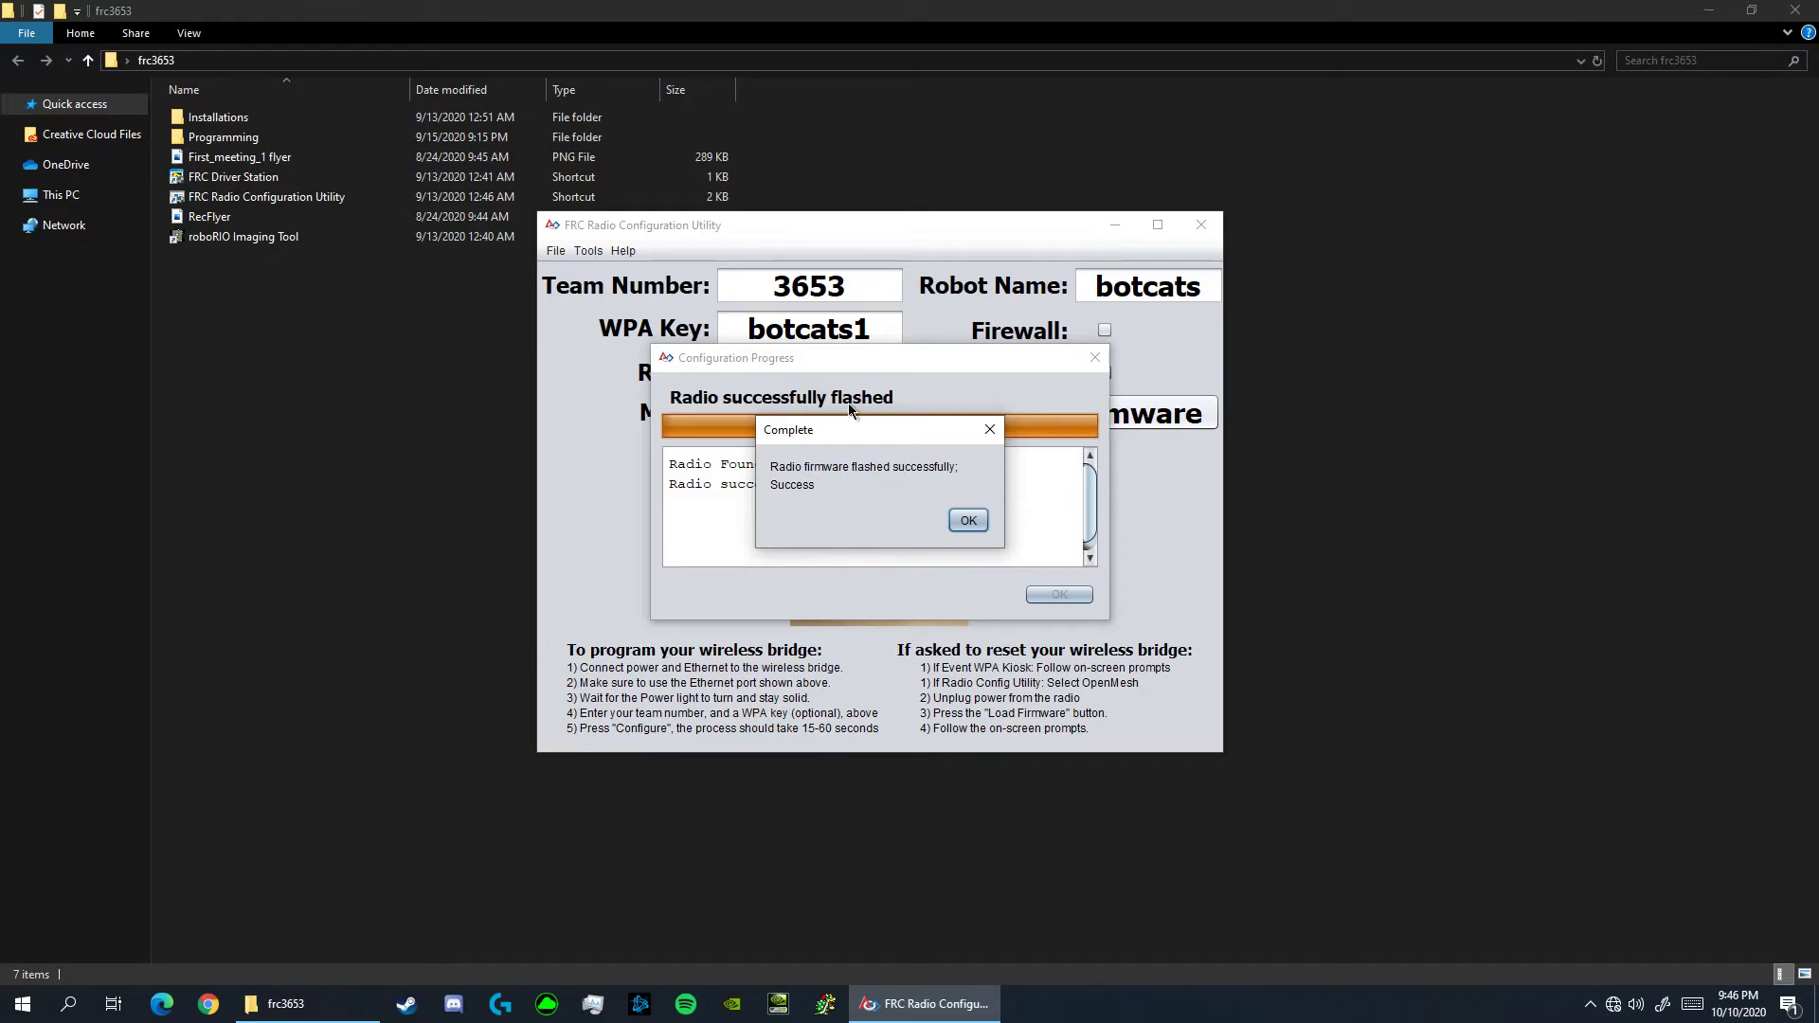
Step: Dismiss the firmware success message and close the firmware progress window
left_click(968, 520)
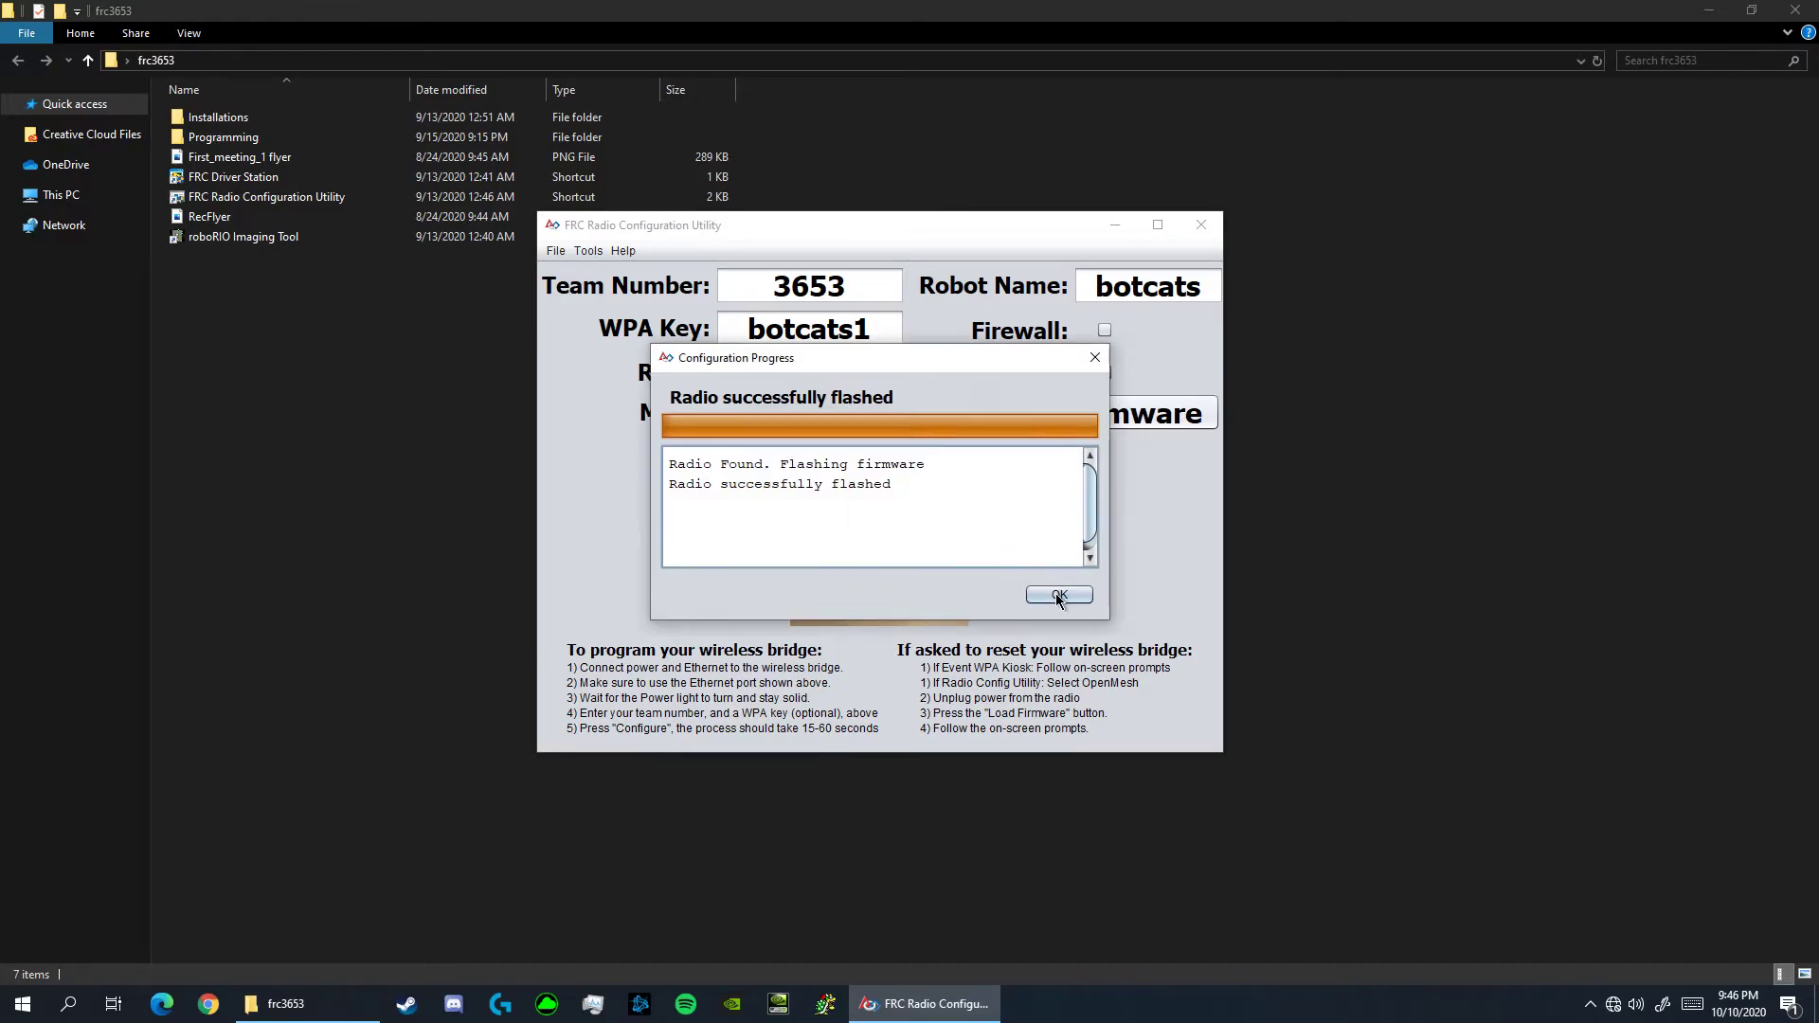
left_click(1057, 596)
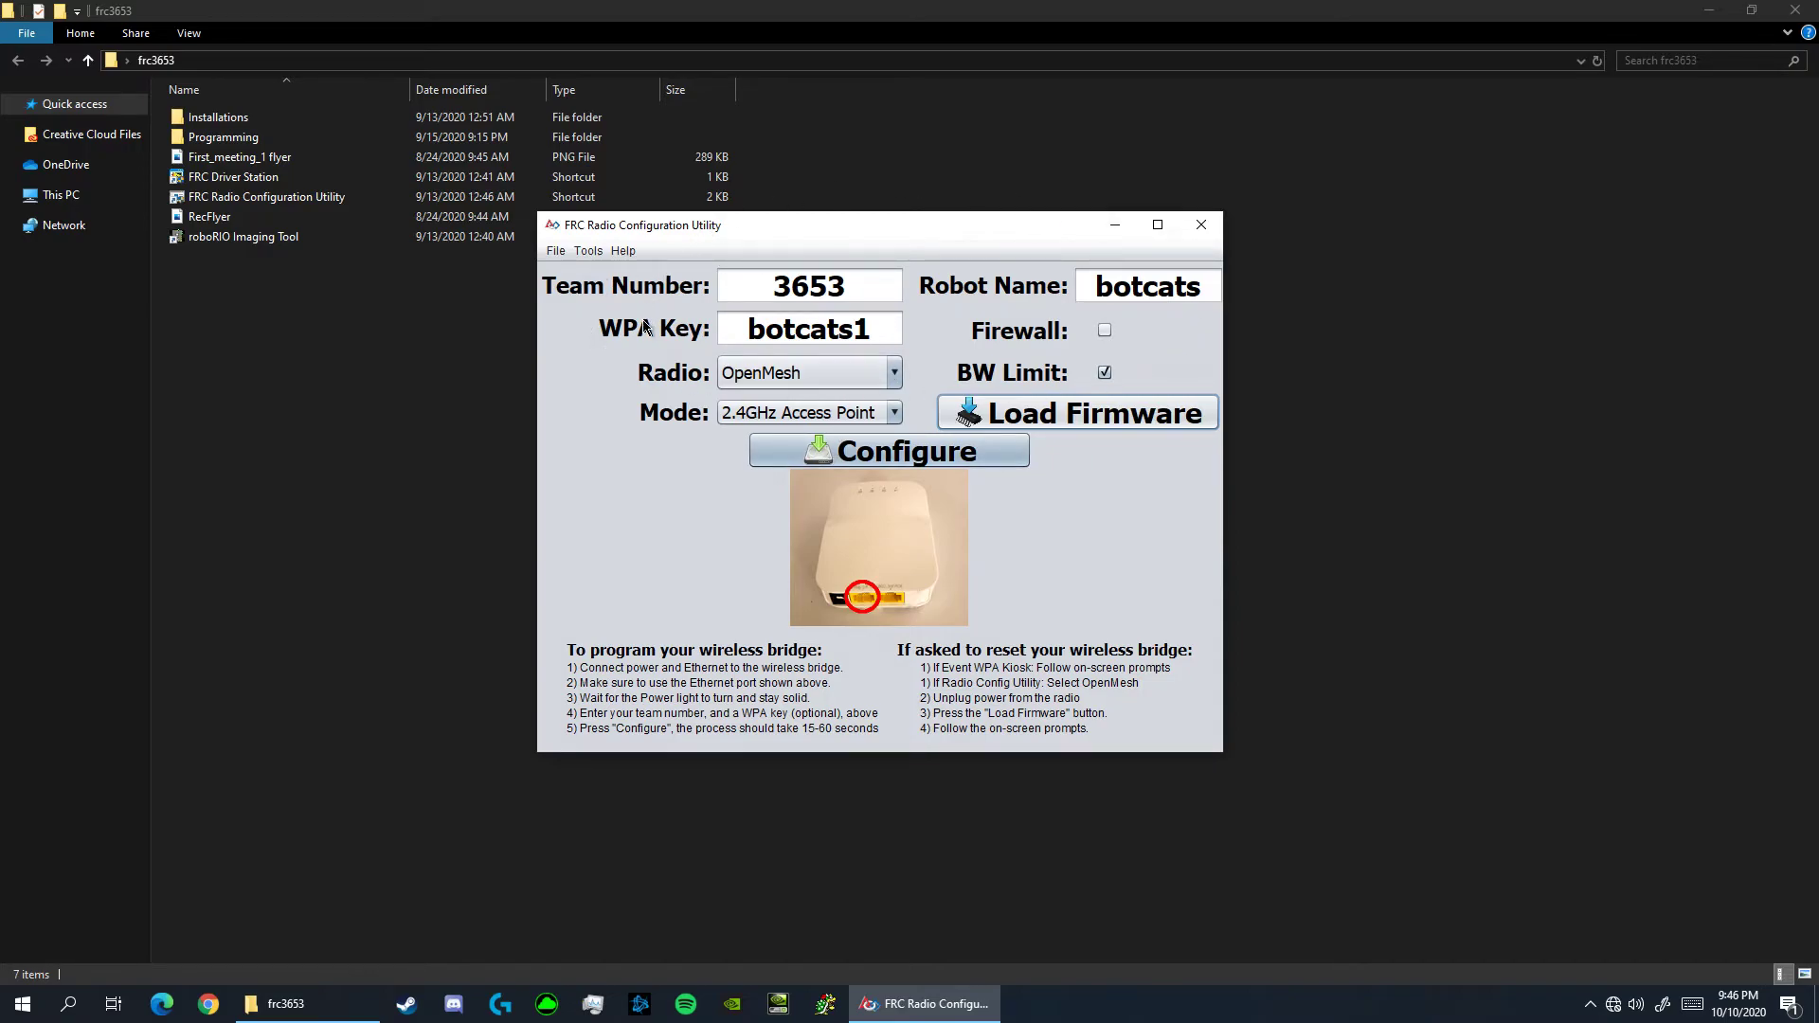
Step: Program the radio with the team 3653 settings and close the completion dialogs
left_click(833, 454)
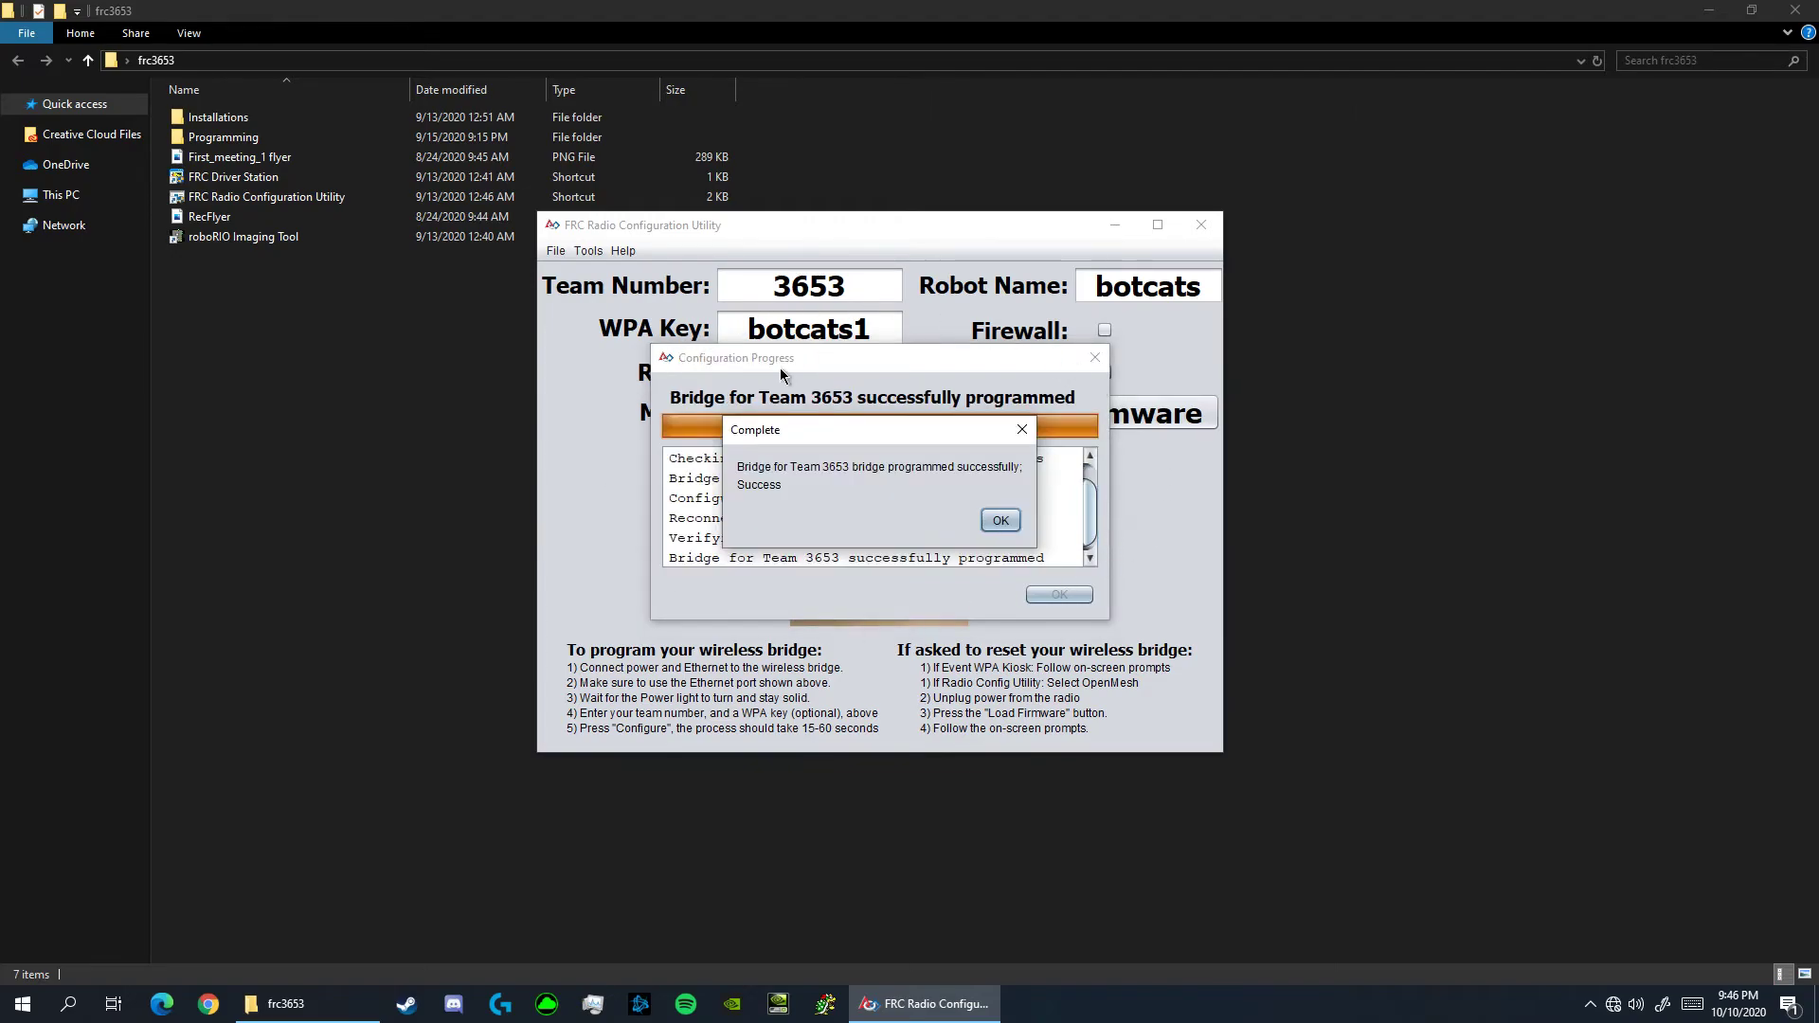
left_click(1016, 523)
left_click(1056, 595)
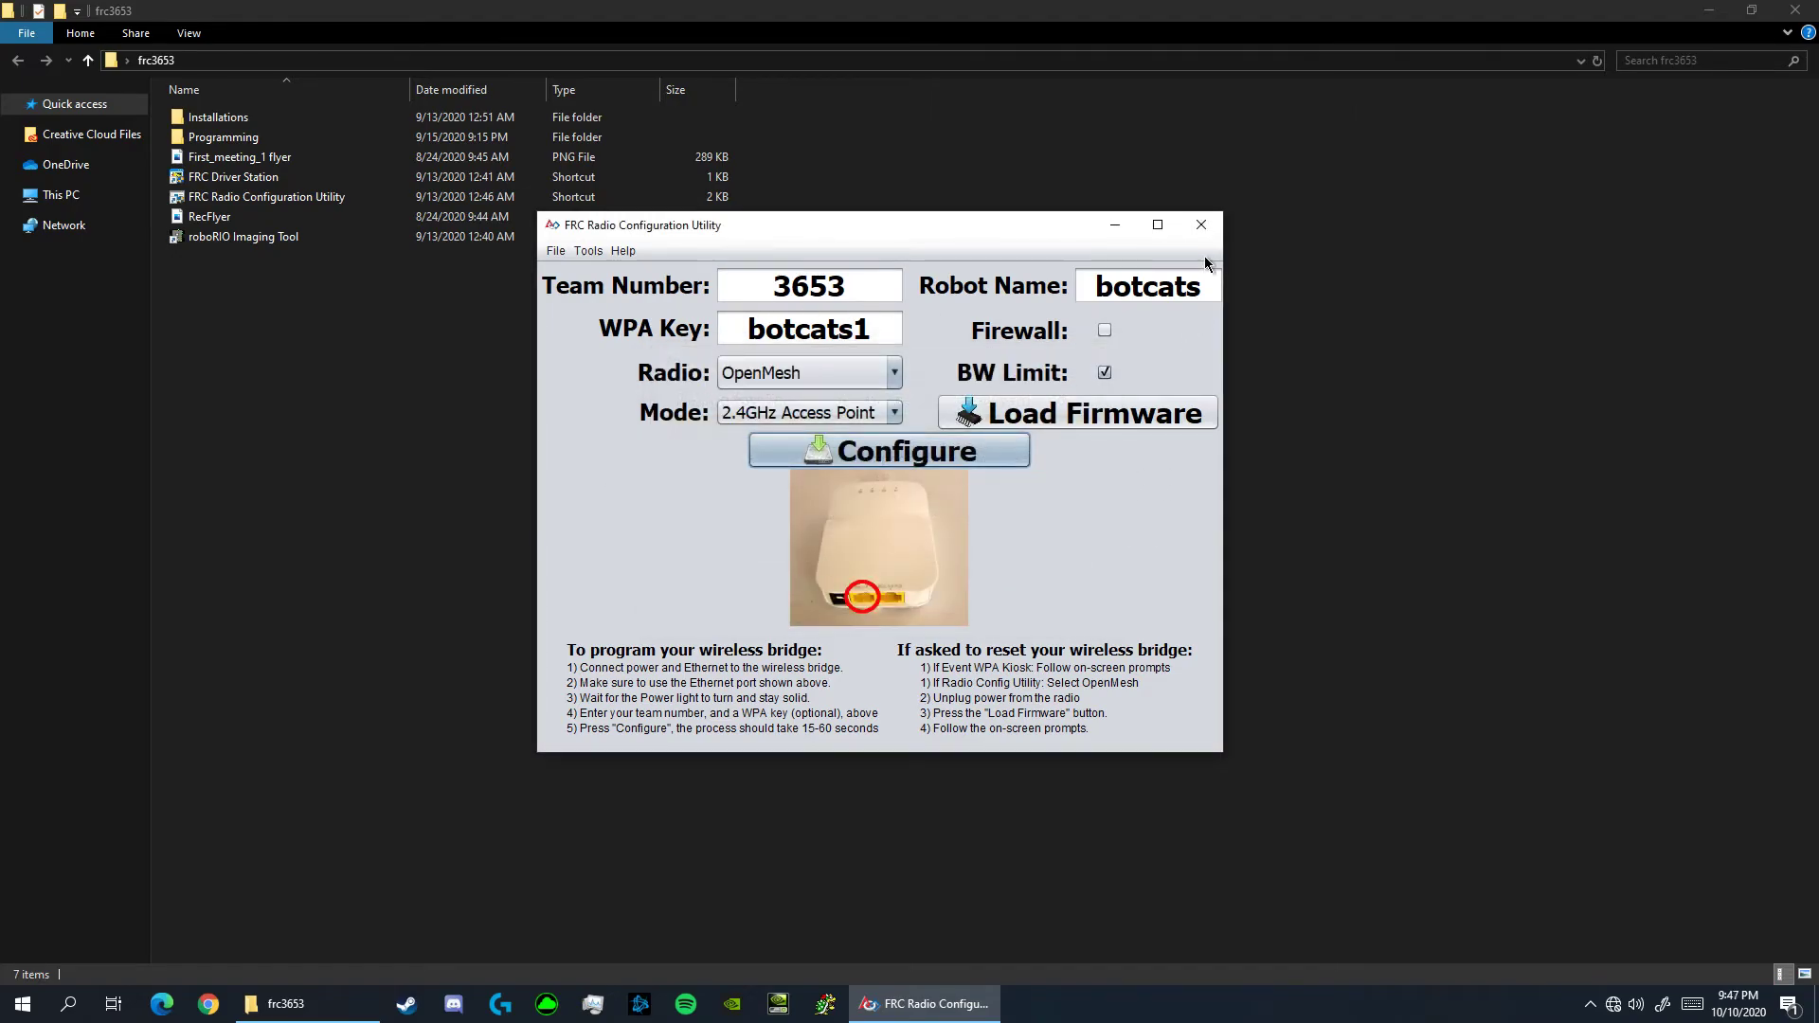
Step: Close the radio utility, re-enable Bluetooth Network Connection 2 and Wi-Fi, then close Network Connections
left_click(1201, 228)
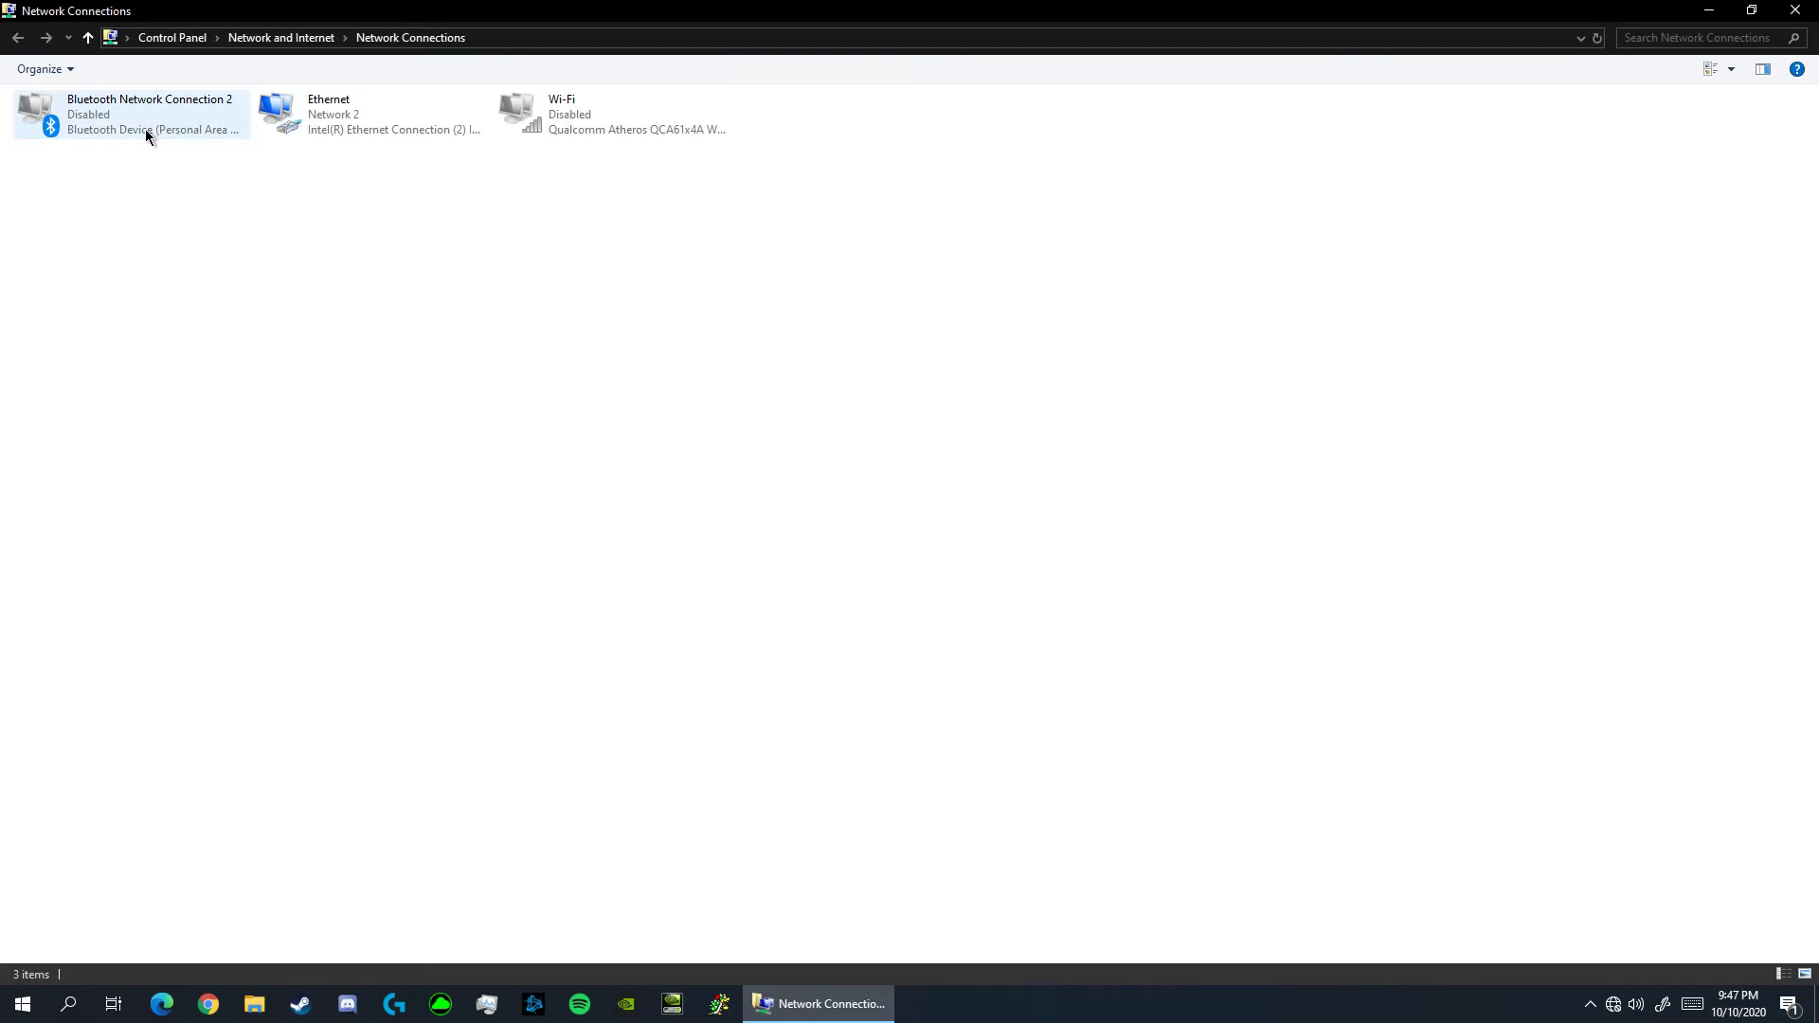
right_click(144, 129)
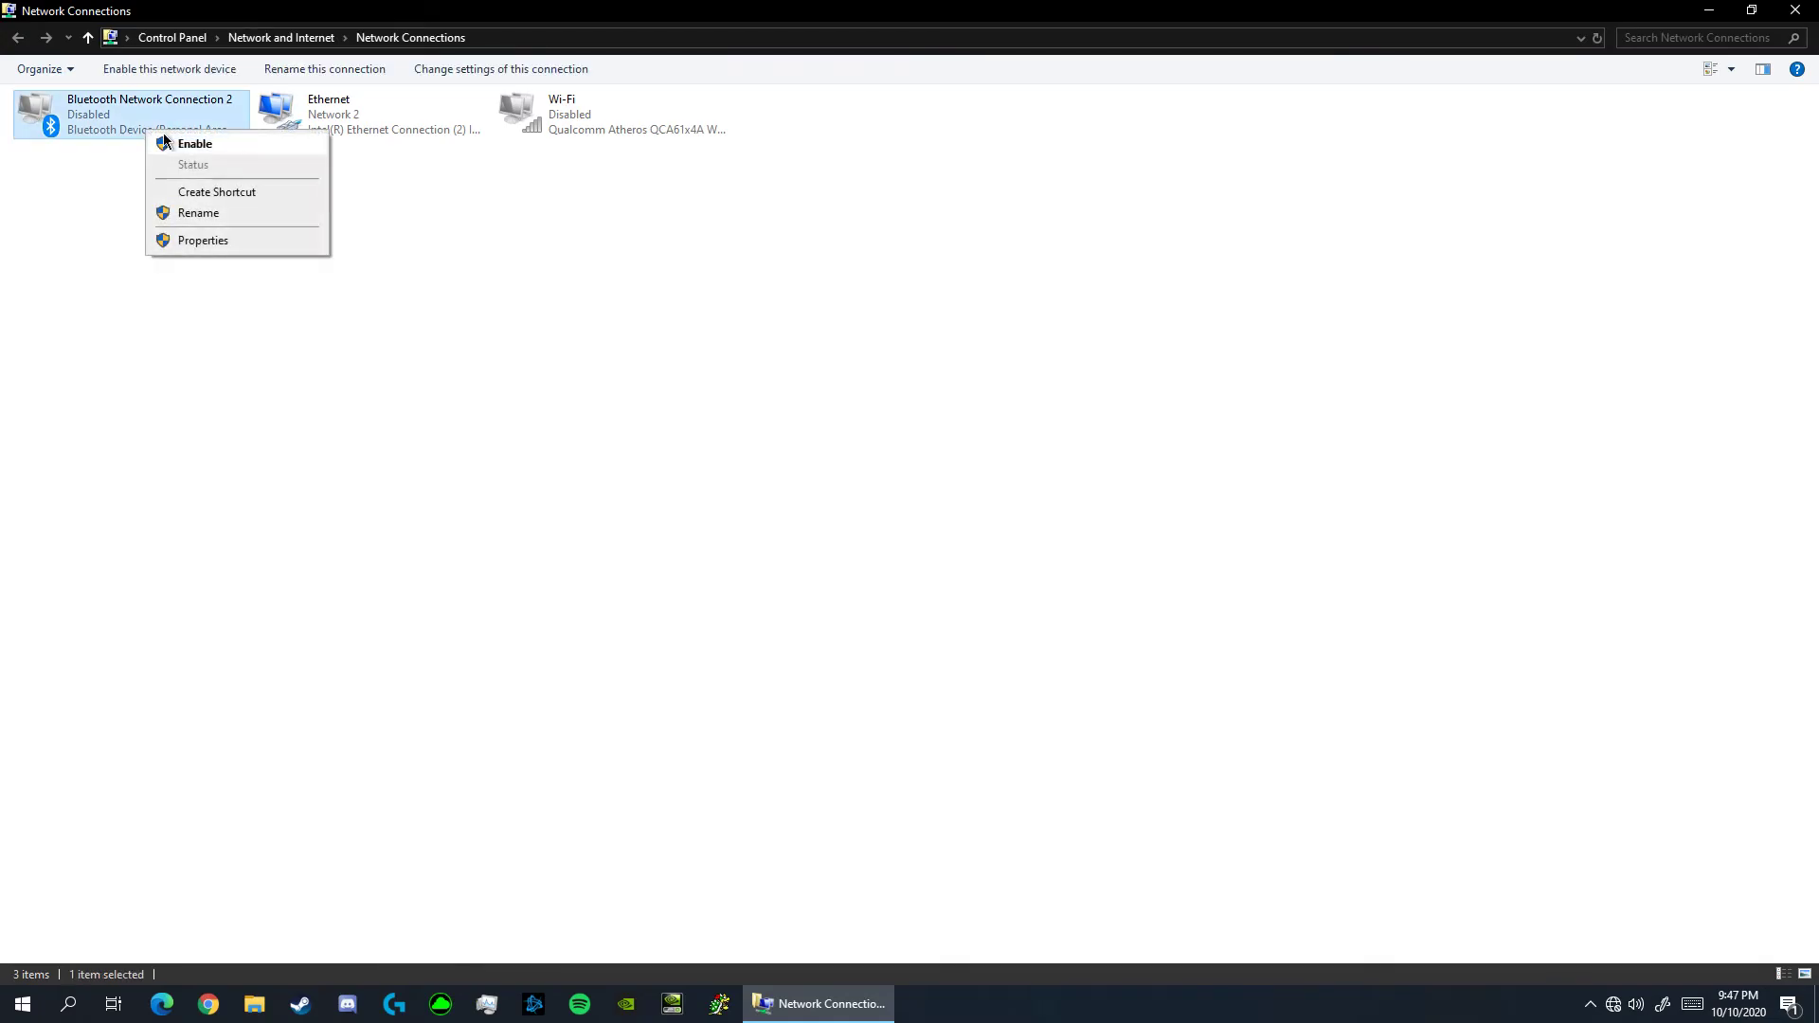
left_click(177, 144)
right_click(618, 127)
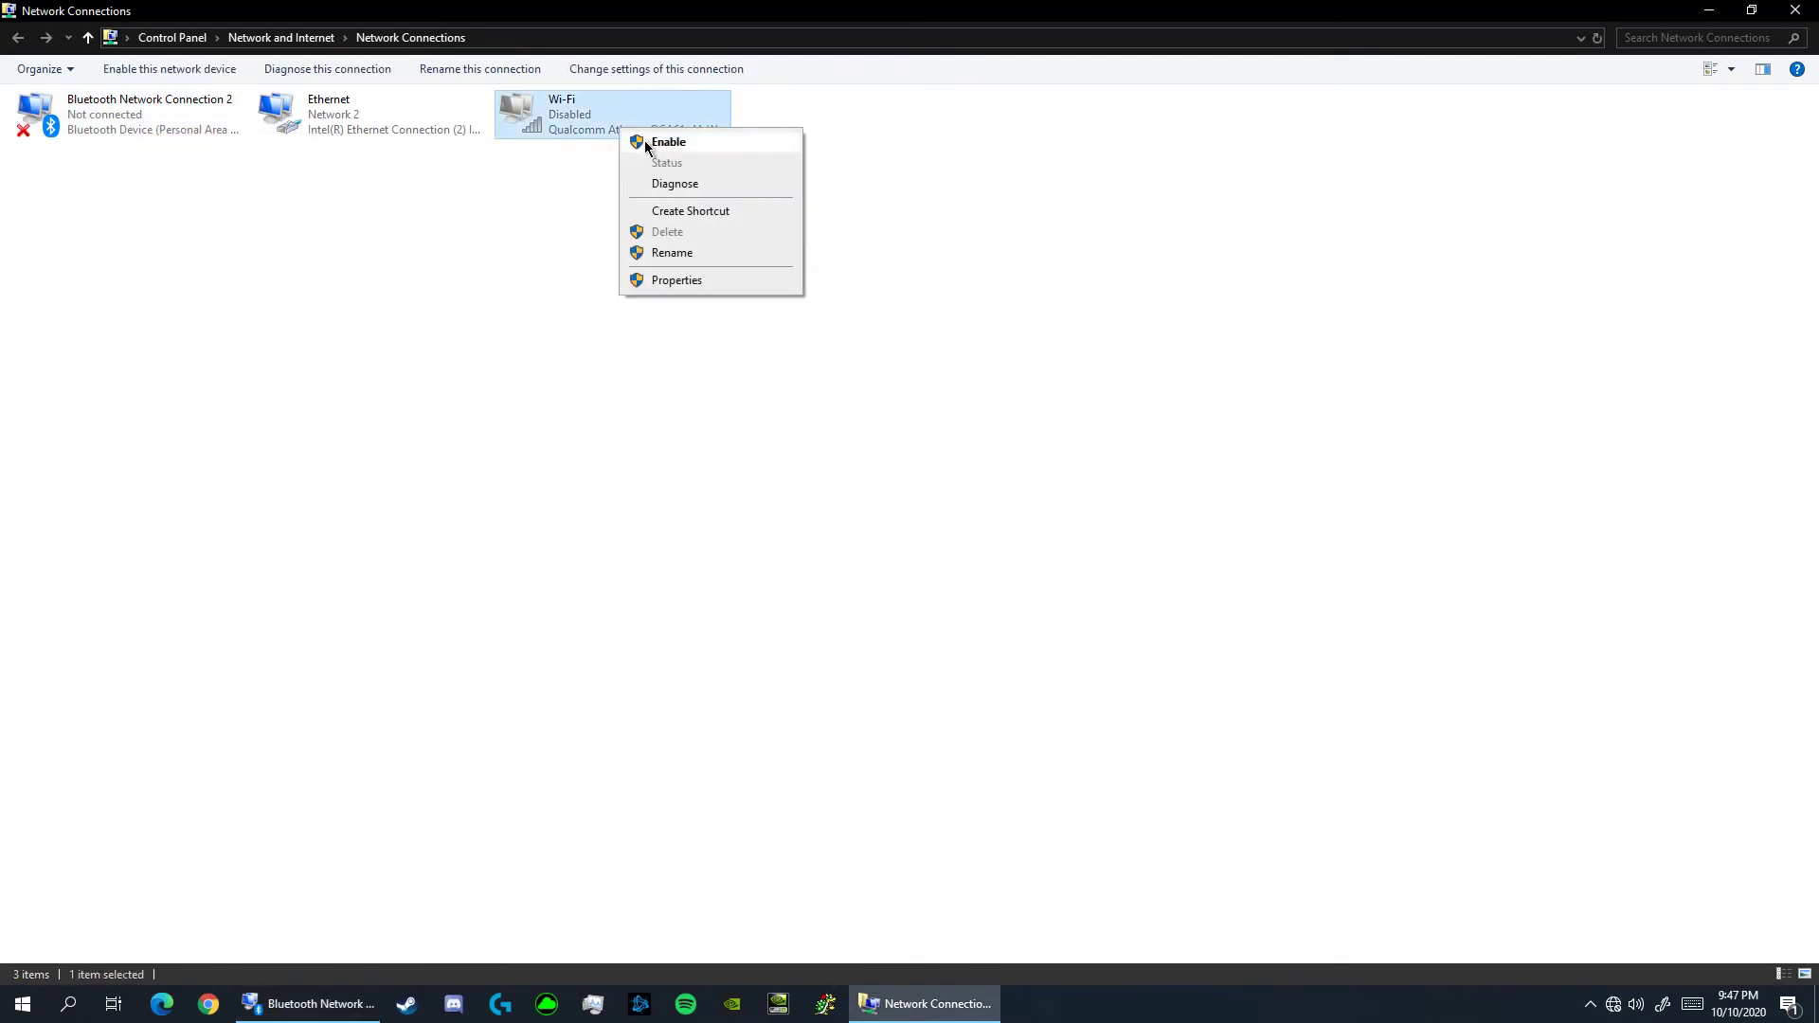
left_click(644, 140)
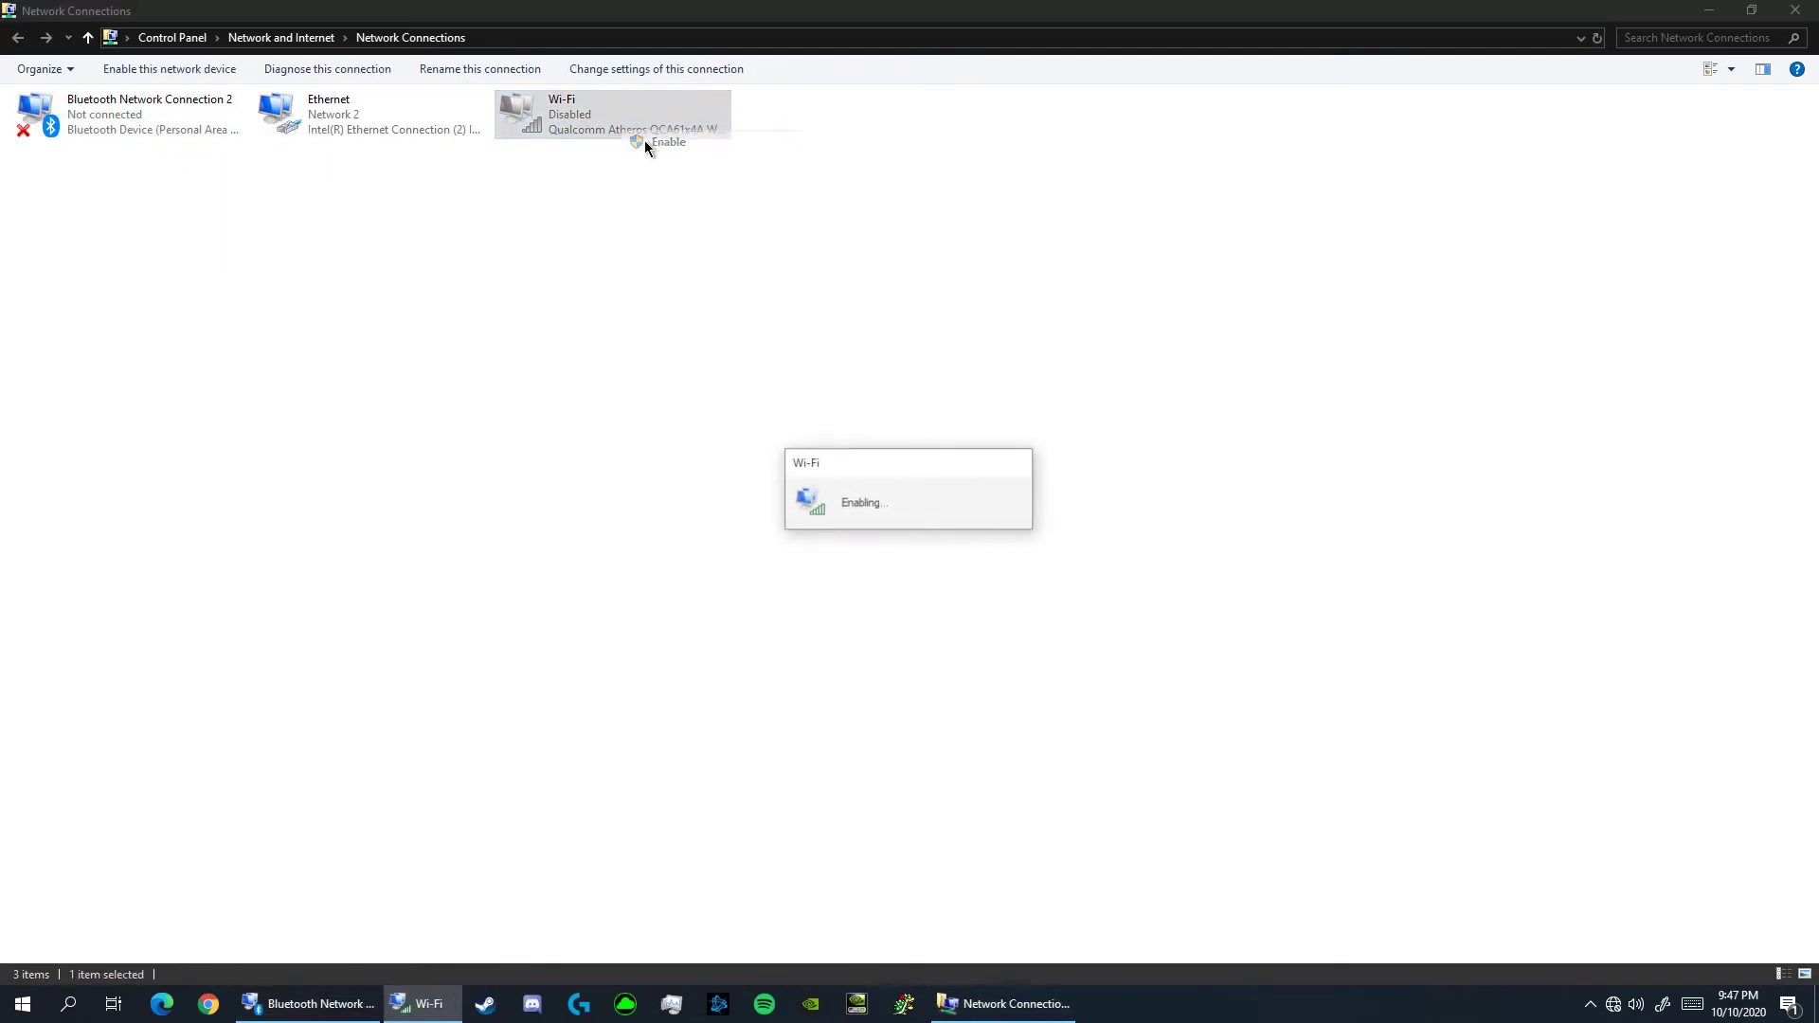
left_click(943, 391)
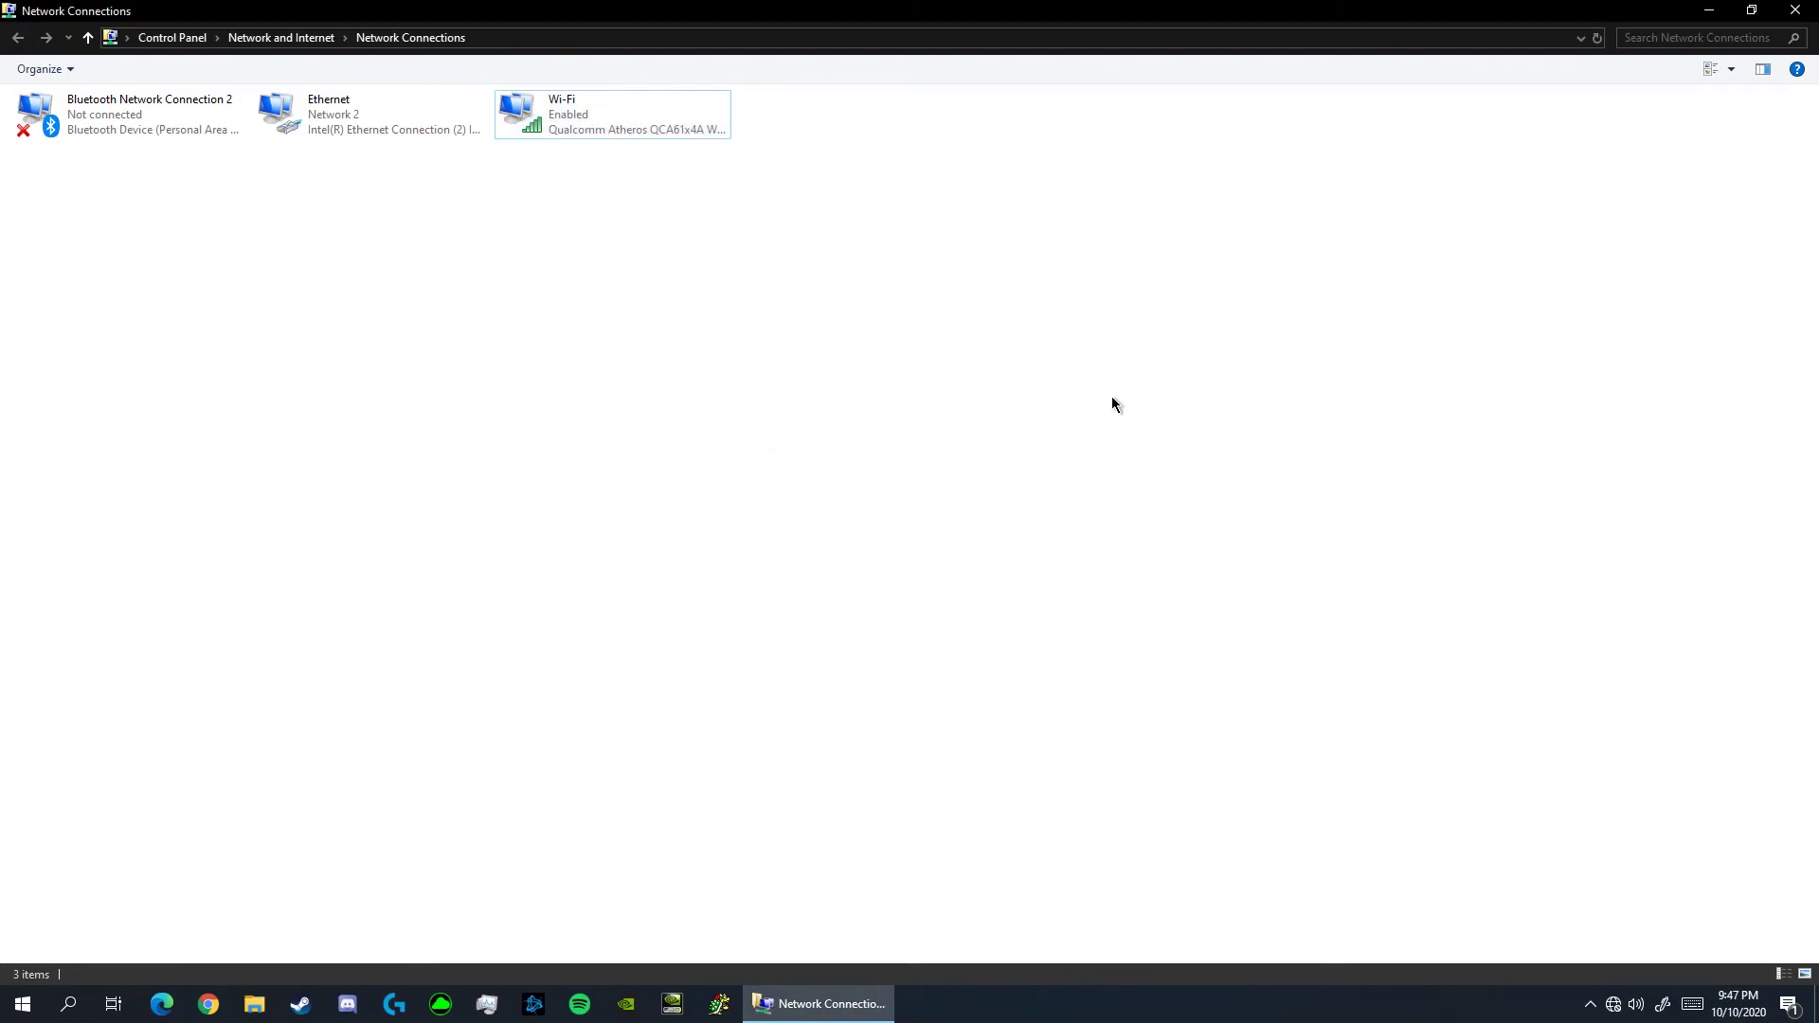
key("alt+F4")
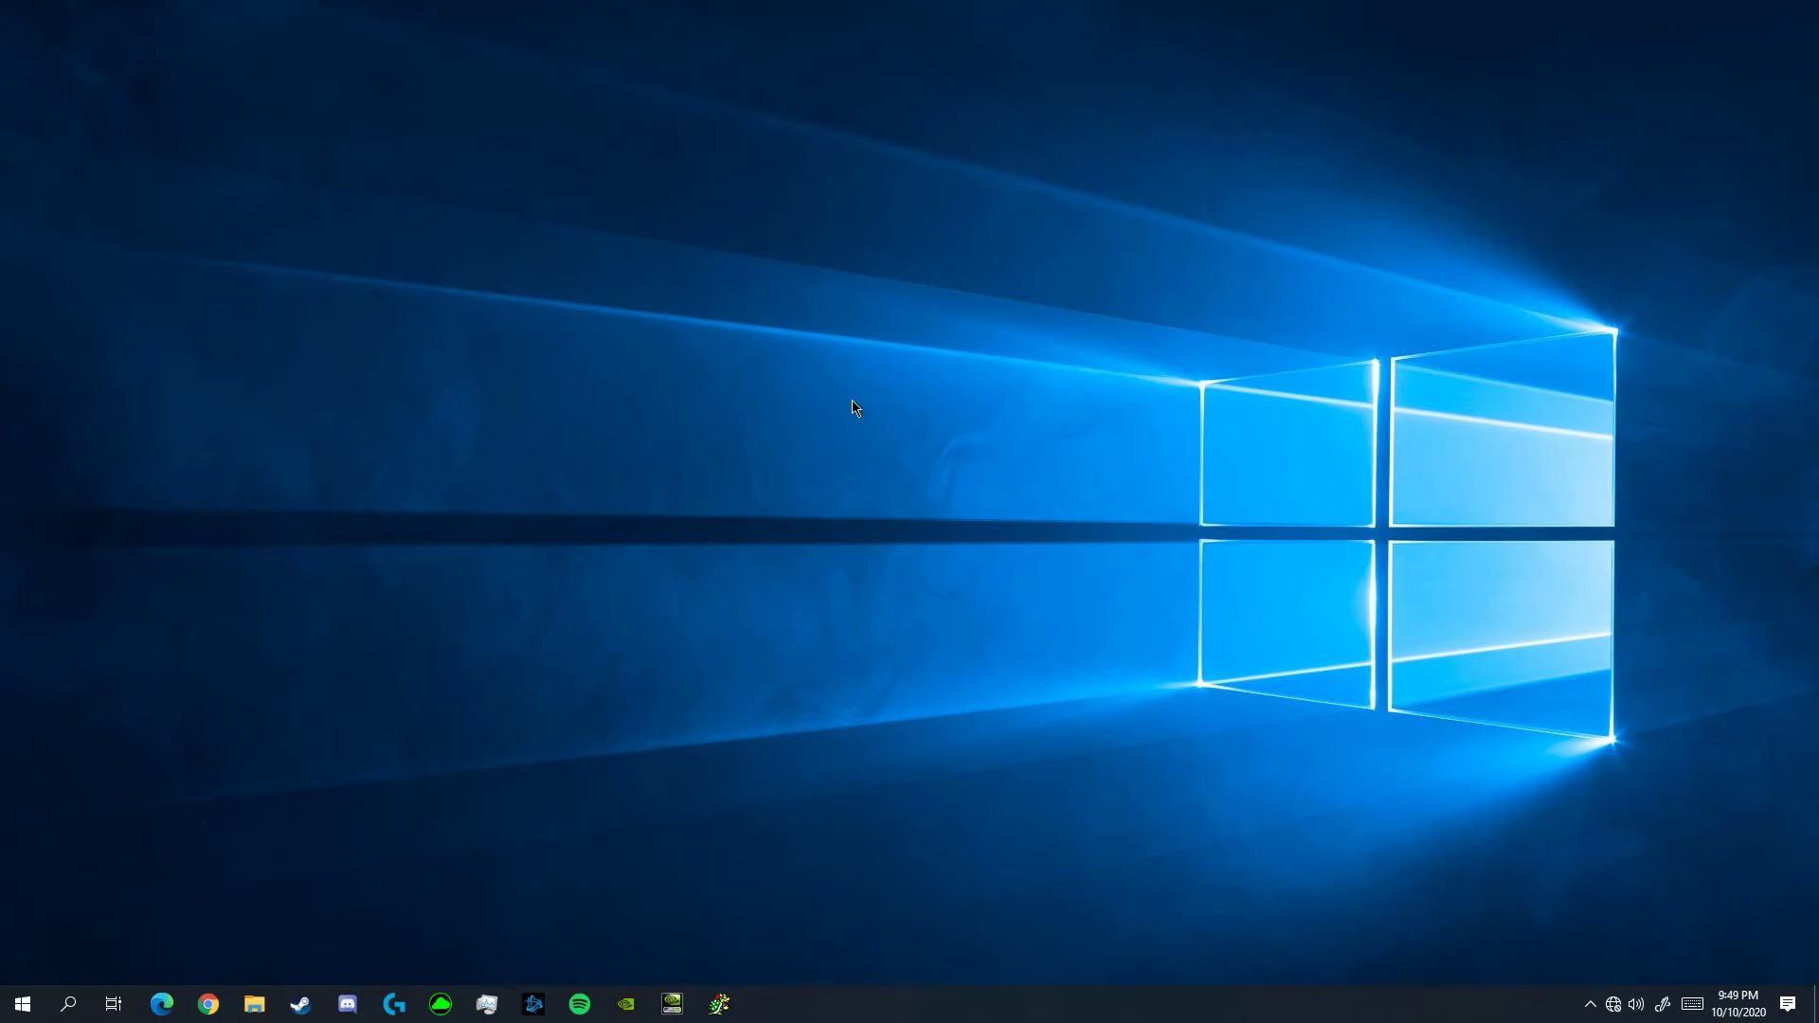
Step: Connect to the 3653_botcats Wi-Fi network with Connect automatically ticked
left_click(1614, 1004)
left_click(1602, 550)
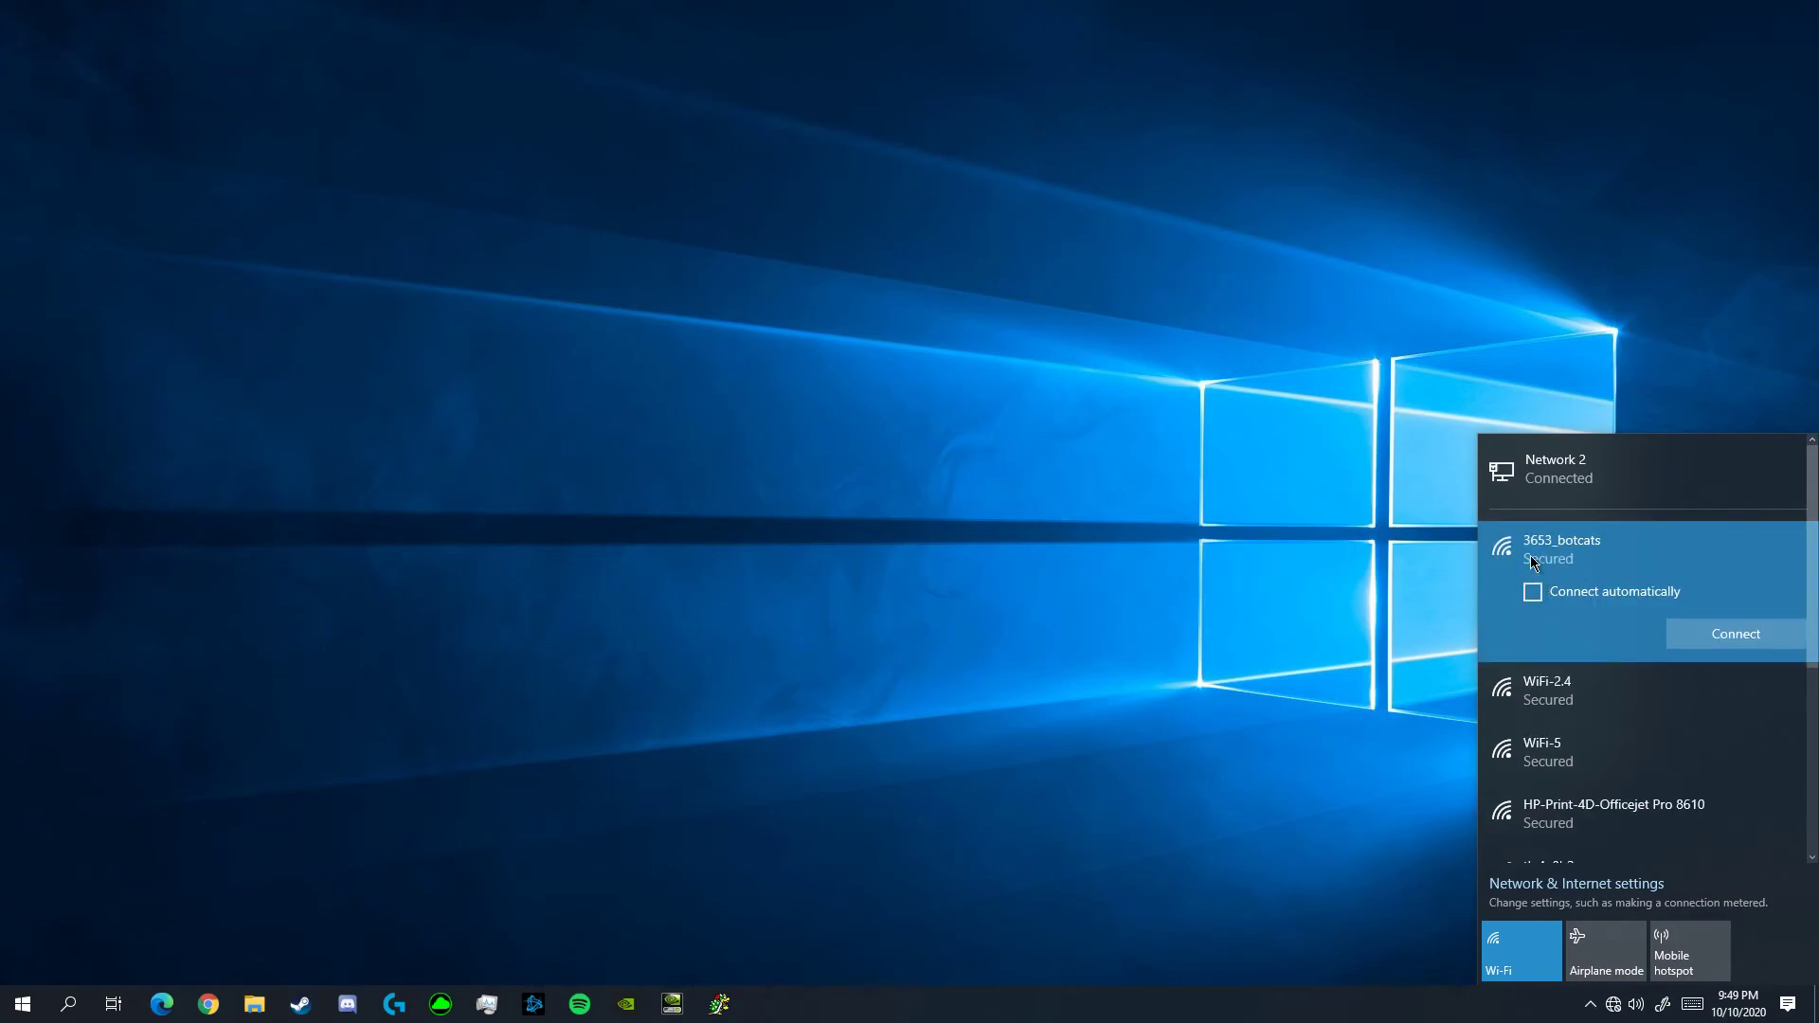
left_click(1537, 593)
left_click(1692, 633)
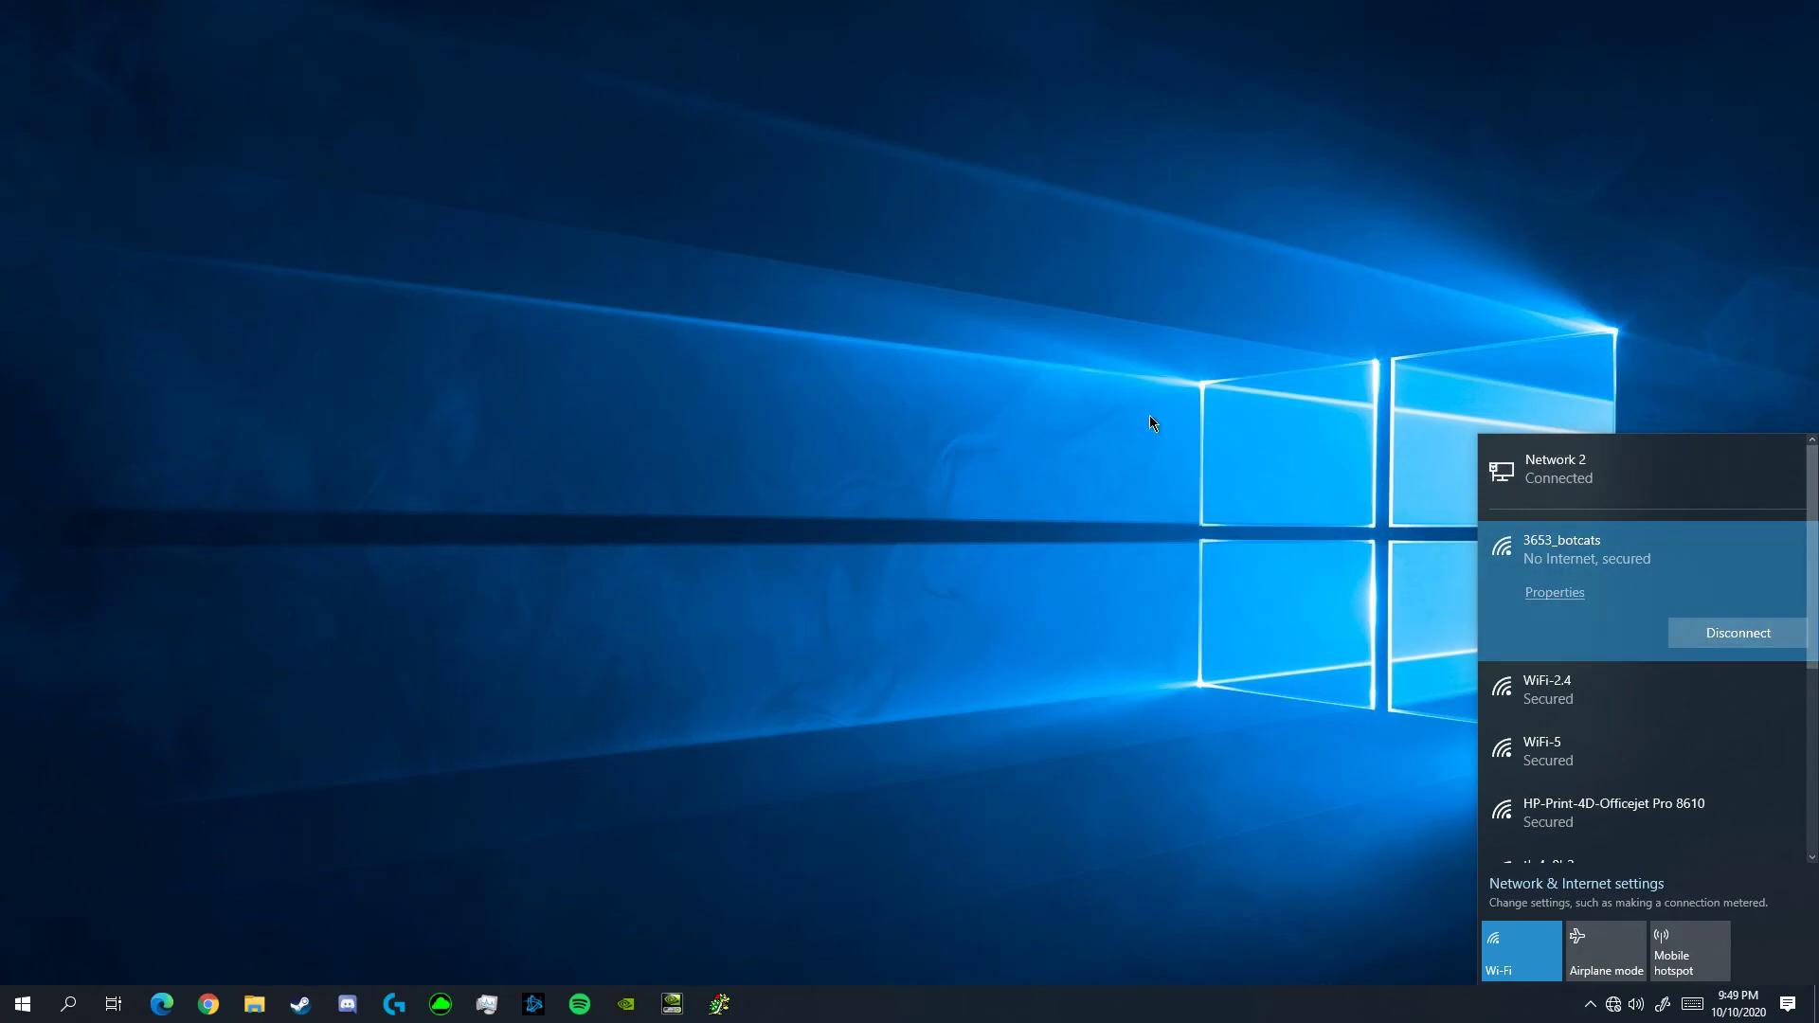
left_click(718, 397)
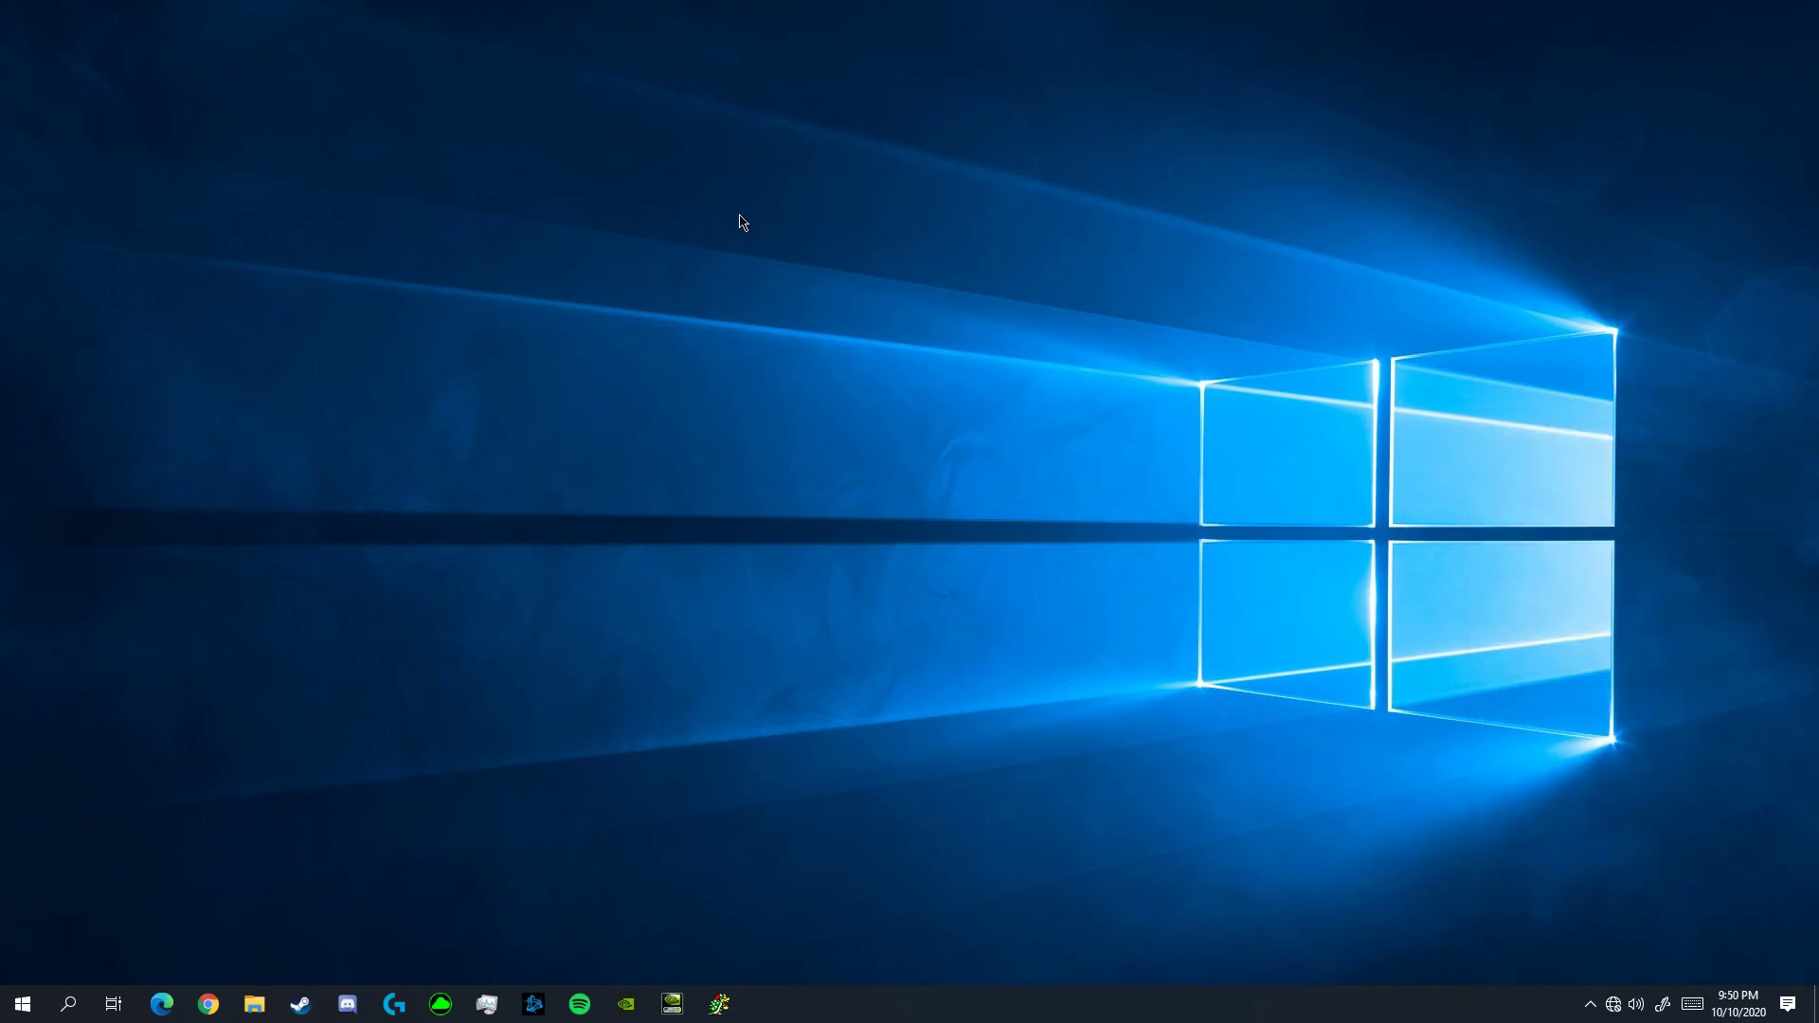